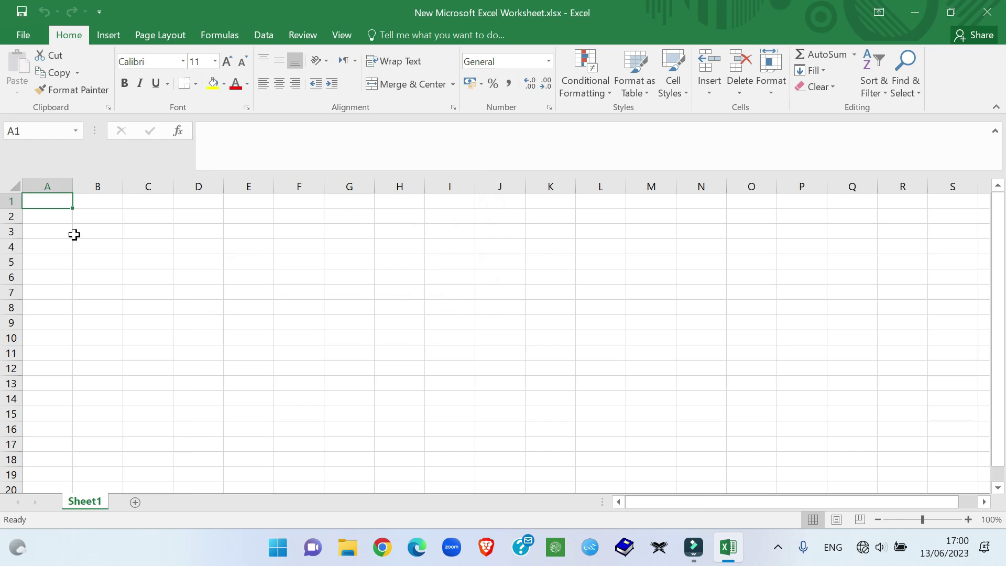
Step: Type the headers ID, Name and Place into B3, C3 and D3
{"action": "double_click", "coordinate": [101, 233]}
{"action": "type", "text": "N"}
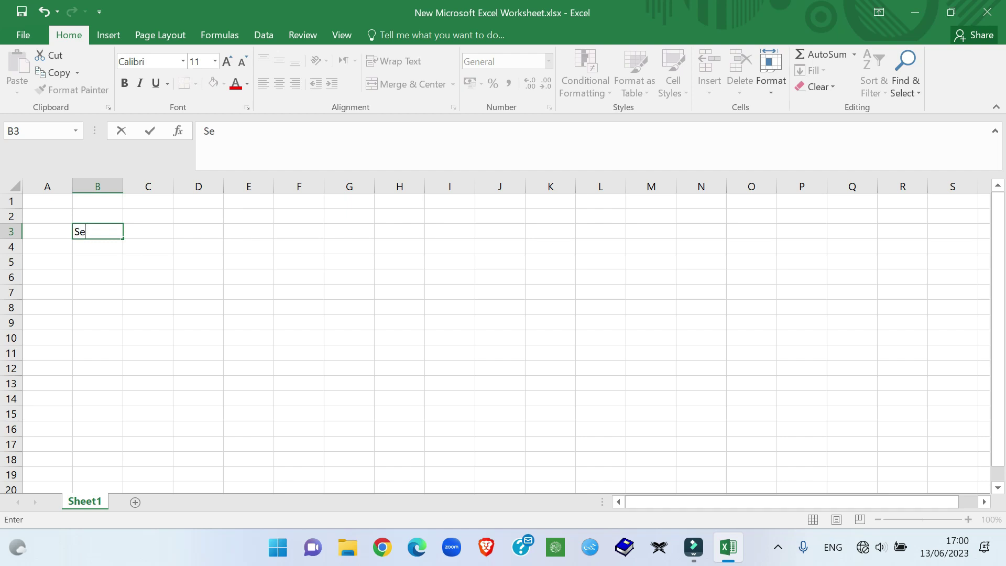
{"action": "type", "text": "D"}
{"action": "key", "text": "Tab"}
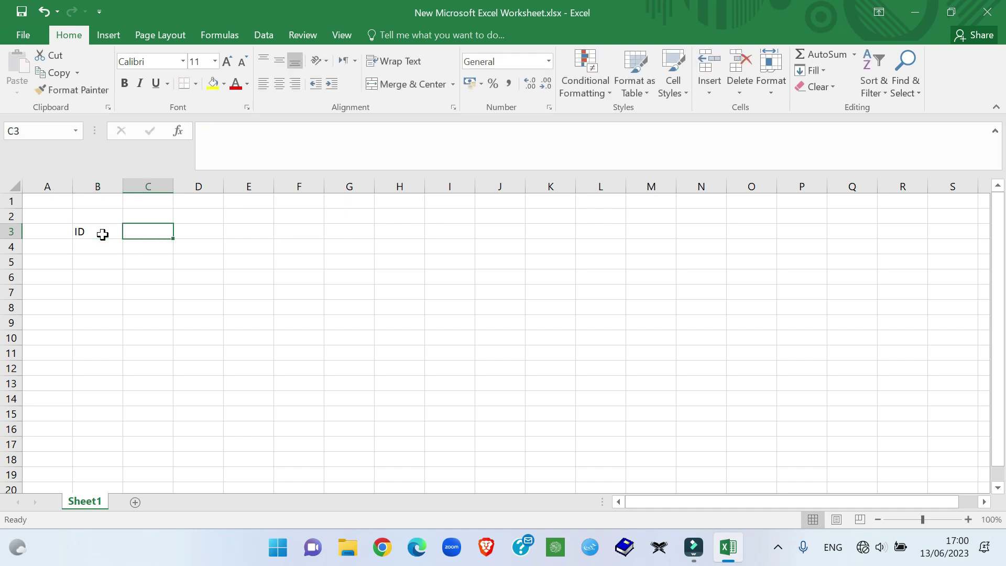
{"action": "type", "text": "Name"}
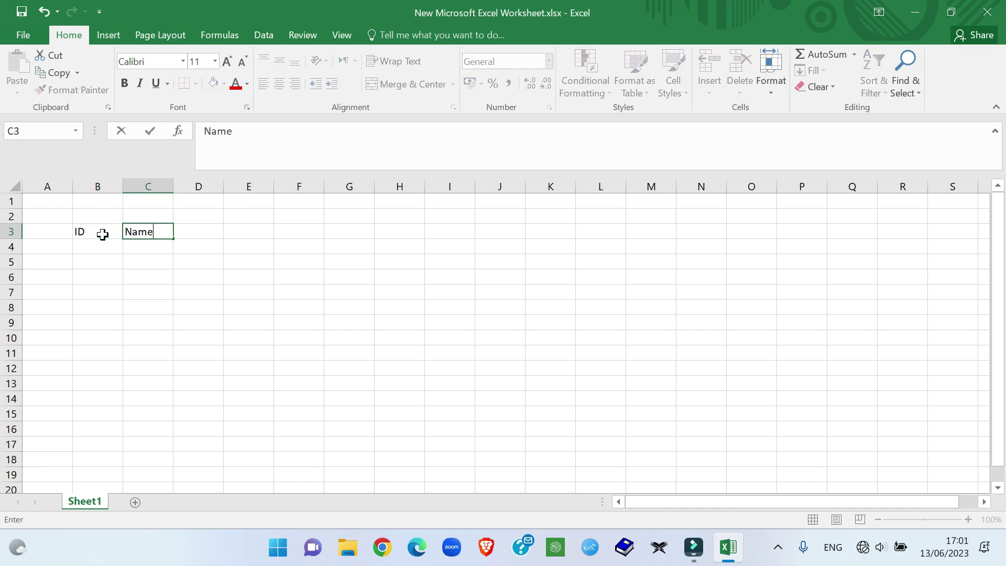
{"action": "key", "text": "Tab"}
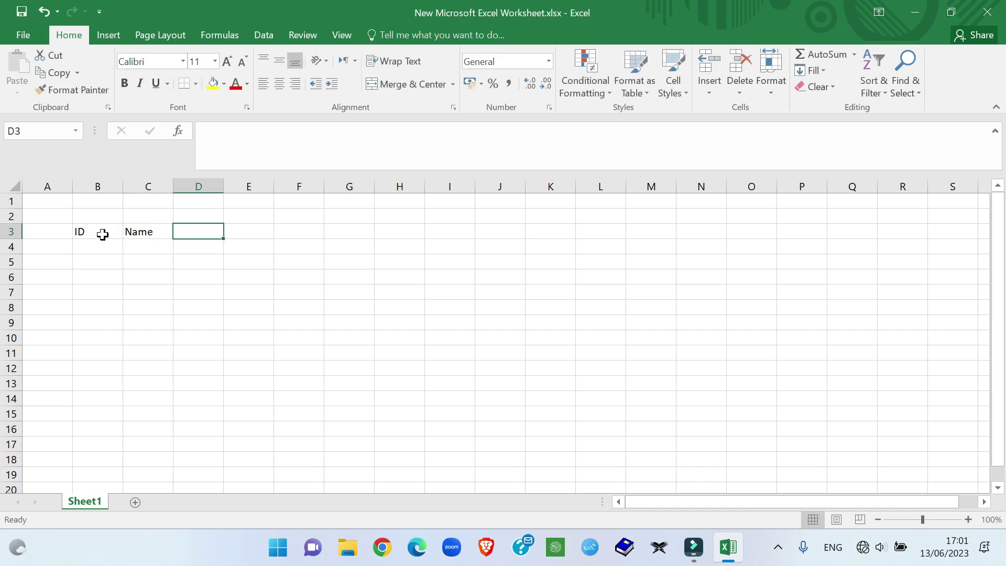
{"action": "type", "text": "Place"}
{"action": "key", "text": "Tab"}
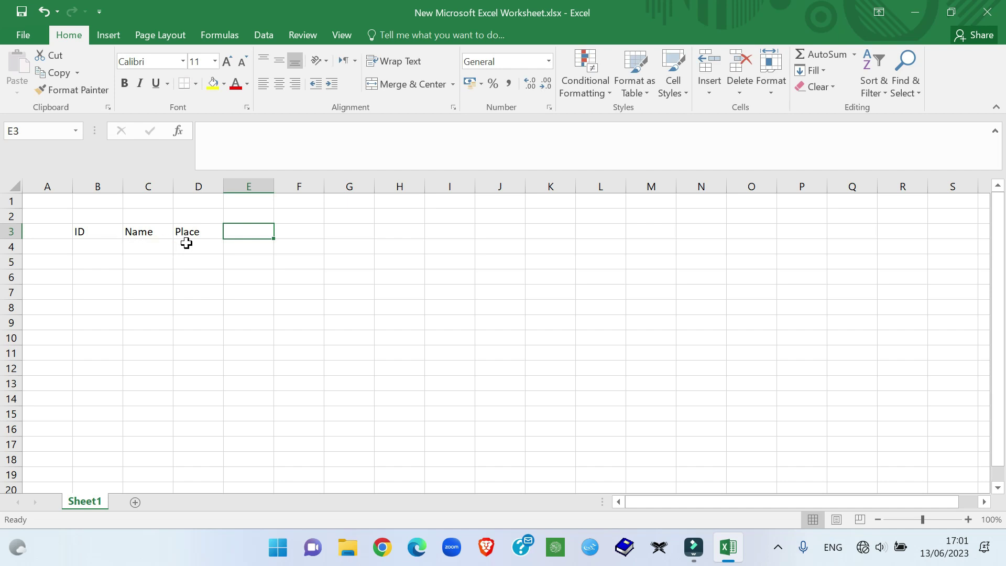
{"action": "left_click", "coordinate": [90, 249]}
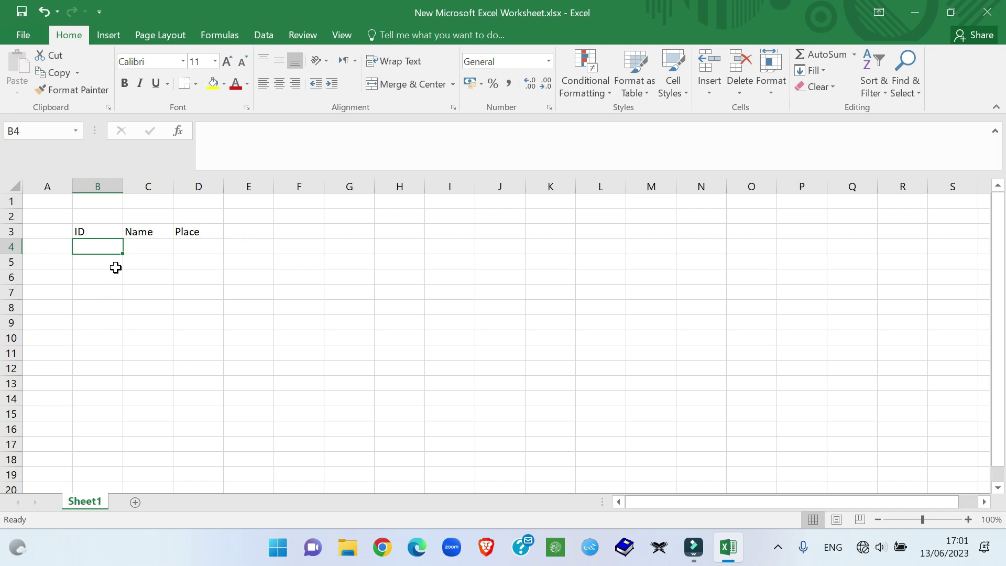
Step: Enter the IDs 1000, 1001 and 1002 in cells B4:B6
{"action": "type", "text": "1000"}
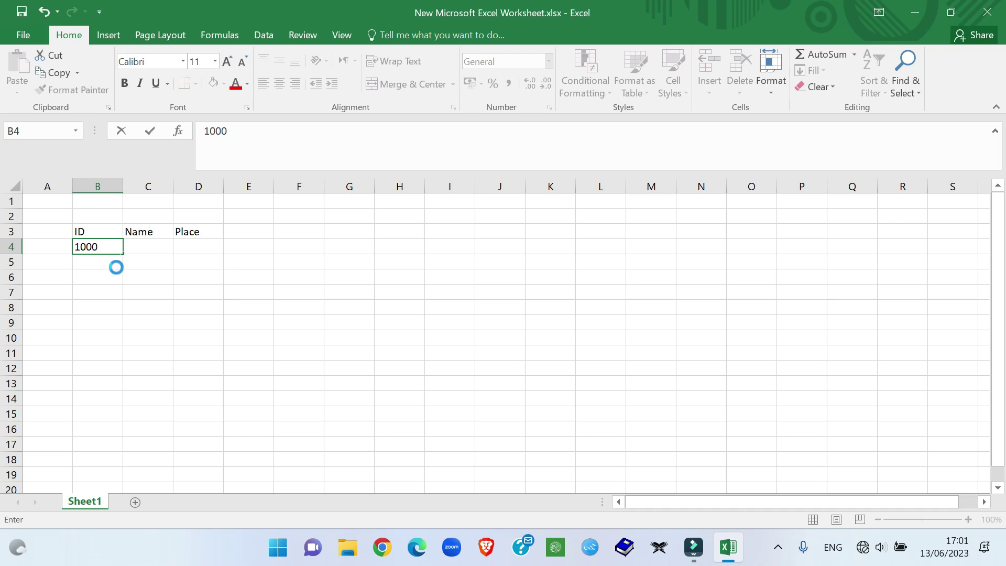
{"action": "key", "text": "Return"}
{"action": "type", "text": "10021"}
{"action": "key", "text": "Return"}
{"action": "type", "text": "1002"}
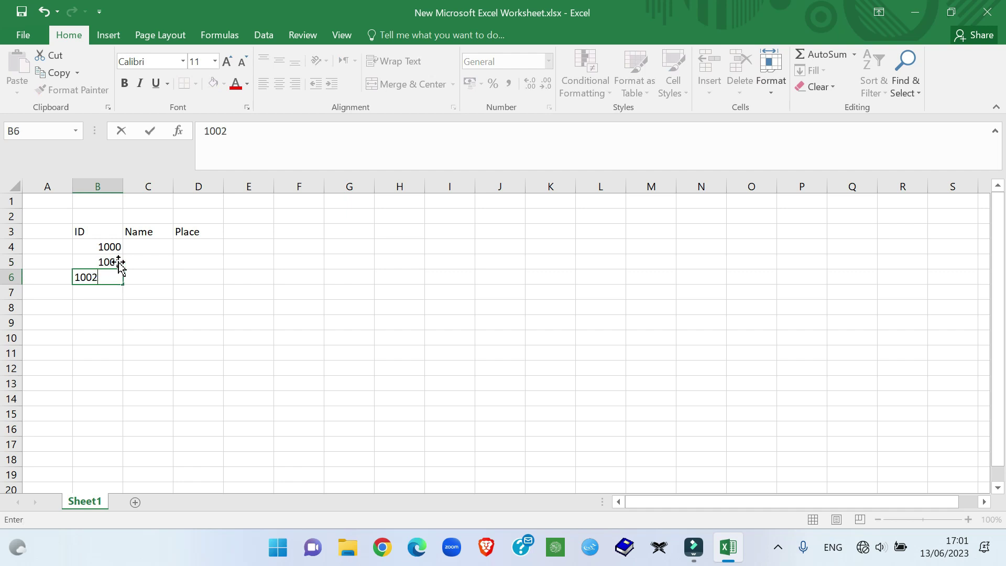
{"action": "left_click", "coordinate": [257, 318]}
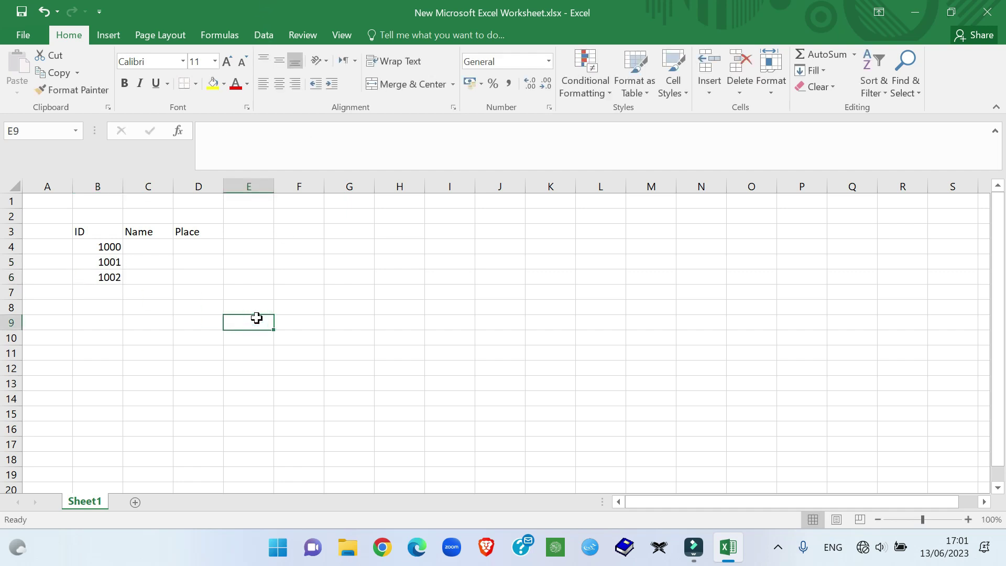
{"action": "left_click", "coordinate": [101, 247]}
{"action": "left_click", "coordinate": [101, 262]}
{"action": "left_click", "coordinate": [105, 277]}
{"action": "left_click", "coordinate": [109, 292]}
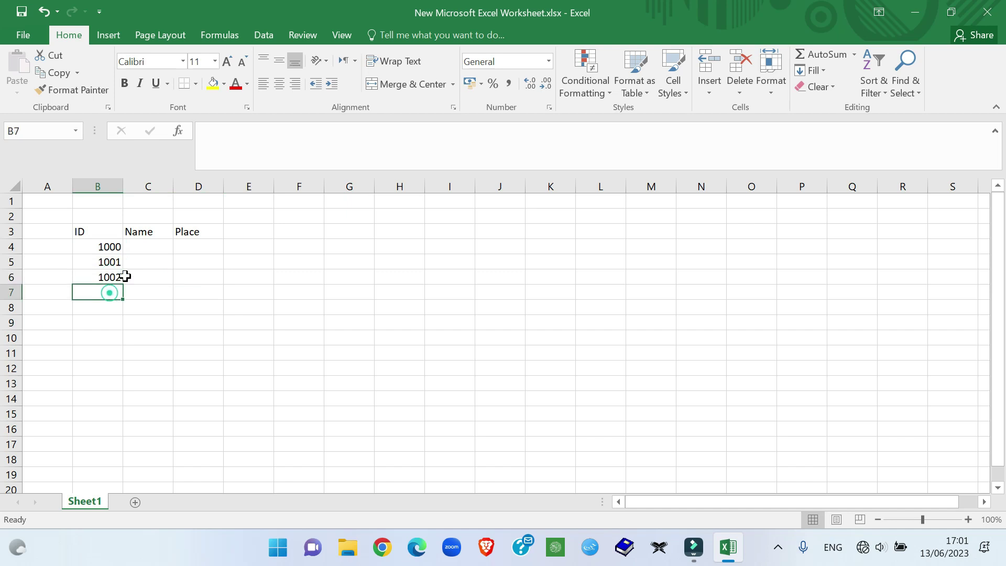
Step: Enter the first three students' names in cells C4:C6
{"action": "double_click", "coordinate": [150, 246]}
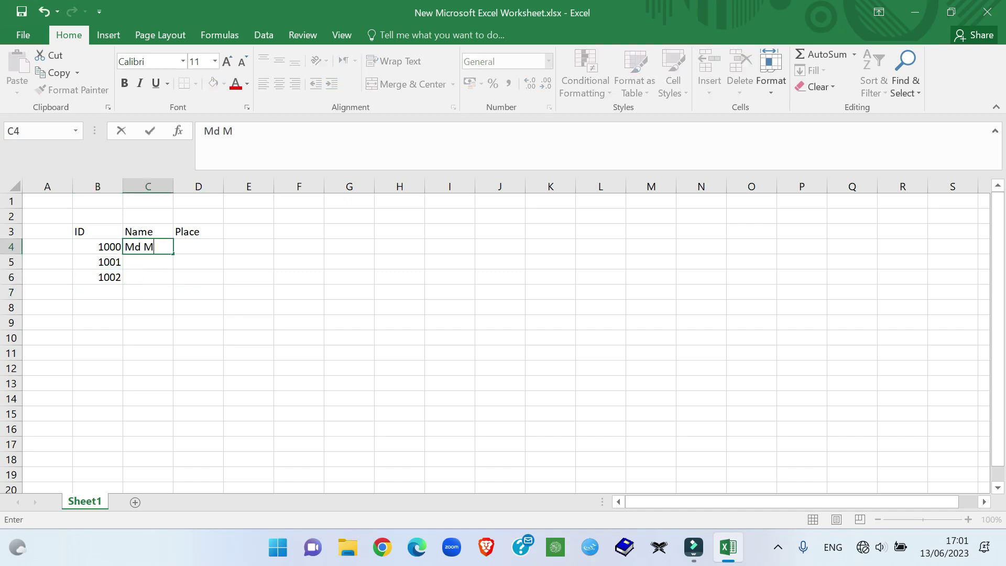
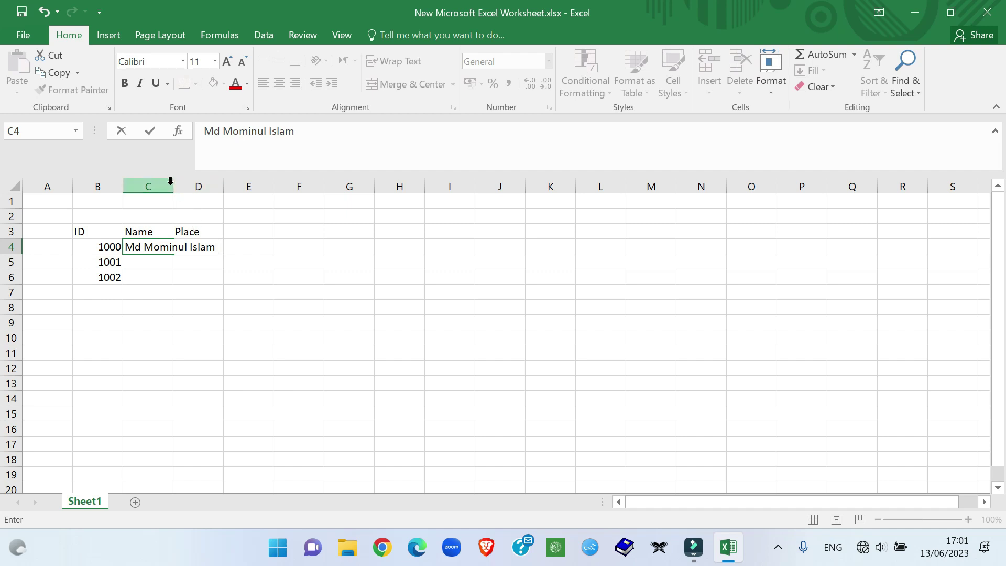
{"action": "left_click", "coordinate": [155, 263]}
{"action": "double_click", "coordinate": [157, 263]}
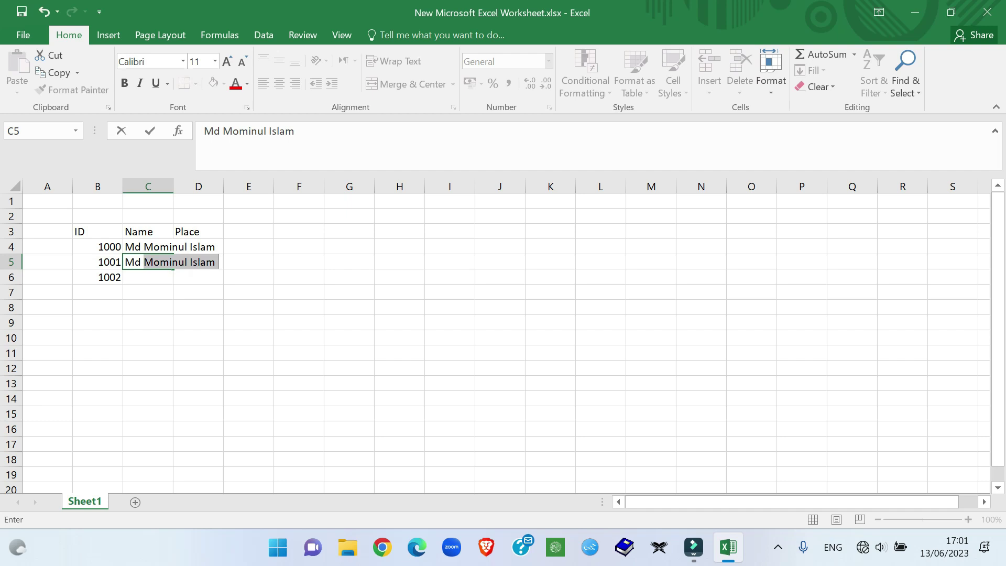
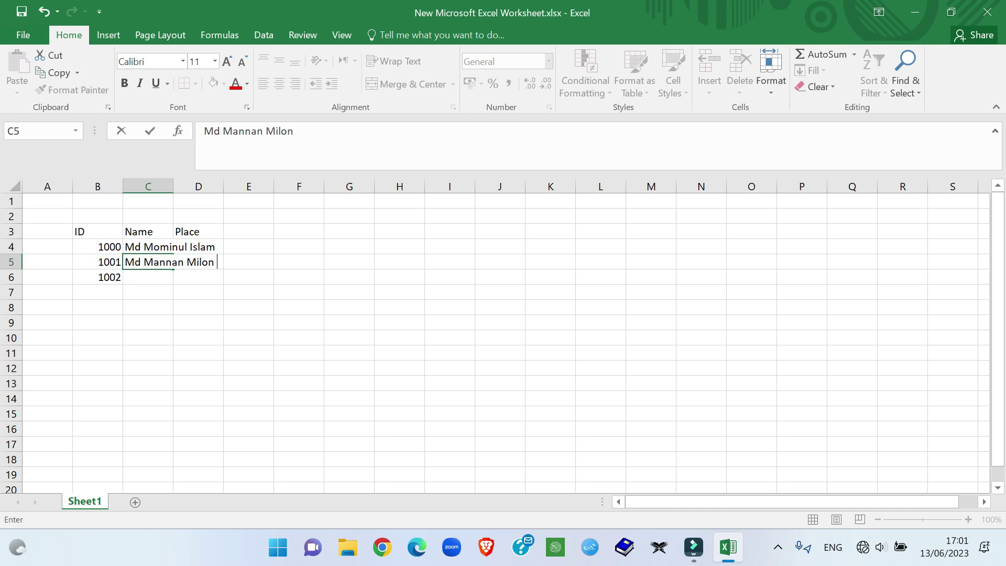
{"action": "key", "text": "Return"}
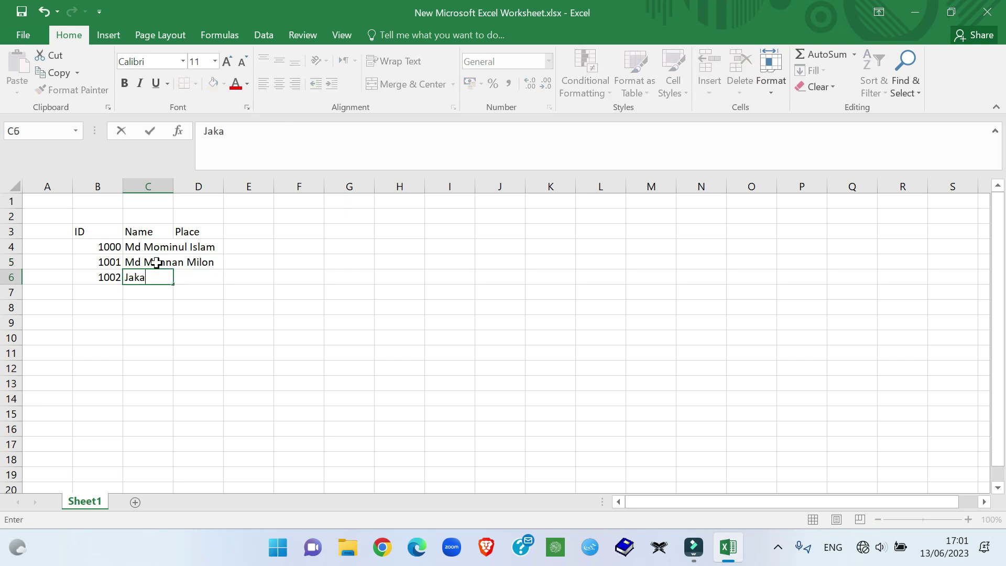
{"action": "key", "text": "Return"}
Step: Add ID 1003 and the fourth student's name in row 7, then widen column C
{"action": "key", "text": "Left"}
{"action": "type", "text": "10"}
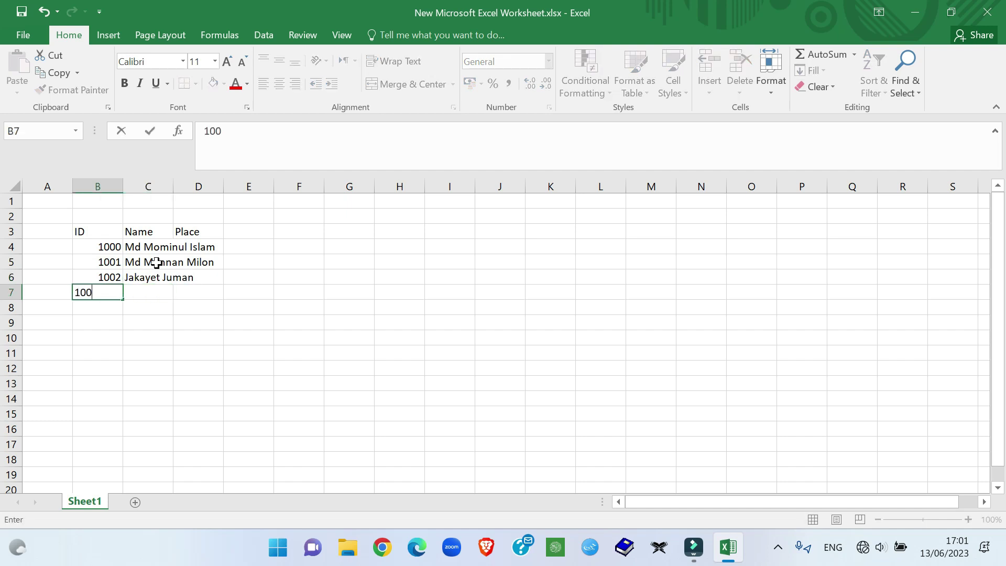
{"action": "key", "text": "Tab"}
{"action": "type", "text": "Sumay"}
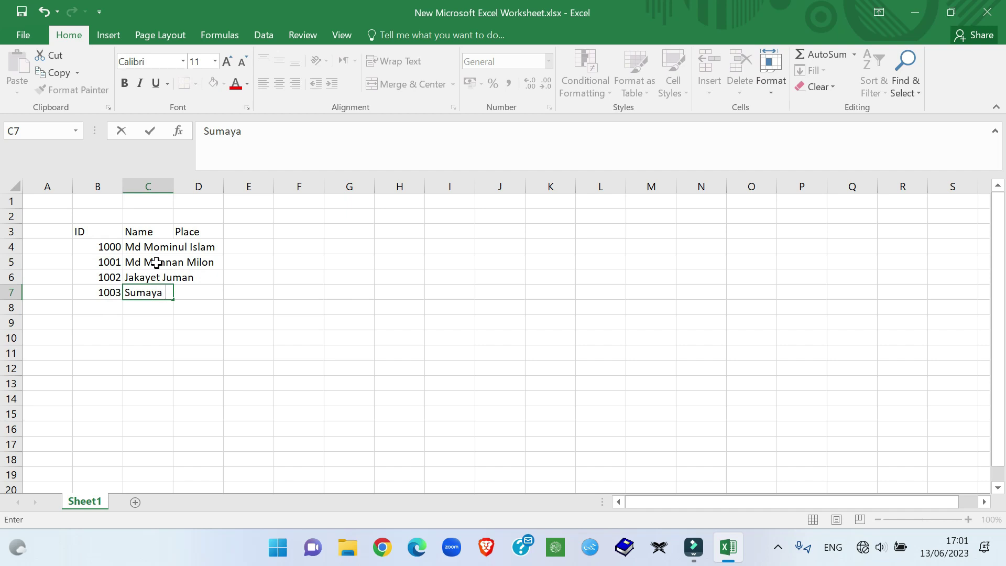
{"action": "left_click_drag", "start_coordinate": [211, 320], "coordinate": [205, 308]}
{"action": "left_click_drag", "start_coordinate": [177, 183], "coordinate": [226, 186]}
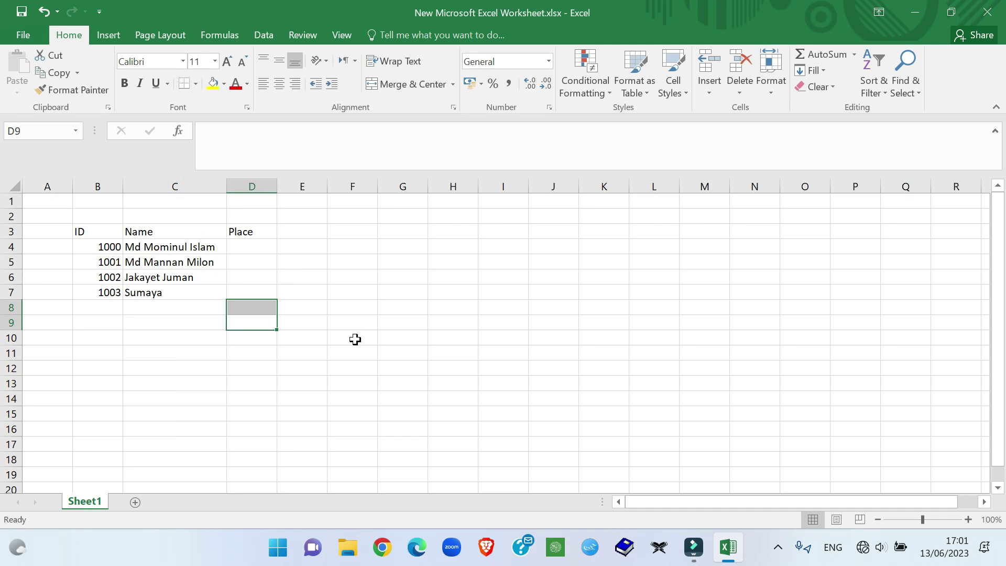
{"action": "left_click_drag", "start_coordinate": [105, 247], "coordinate": [101, 294]}
{"action": "left_click", "coordinate": [297, 327]}
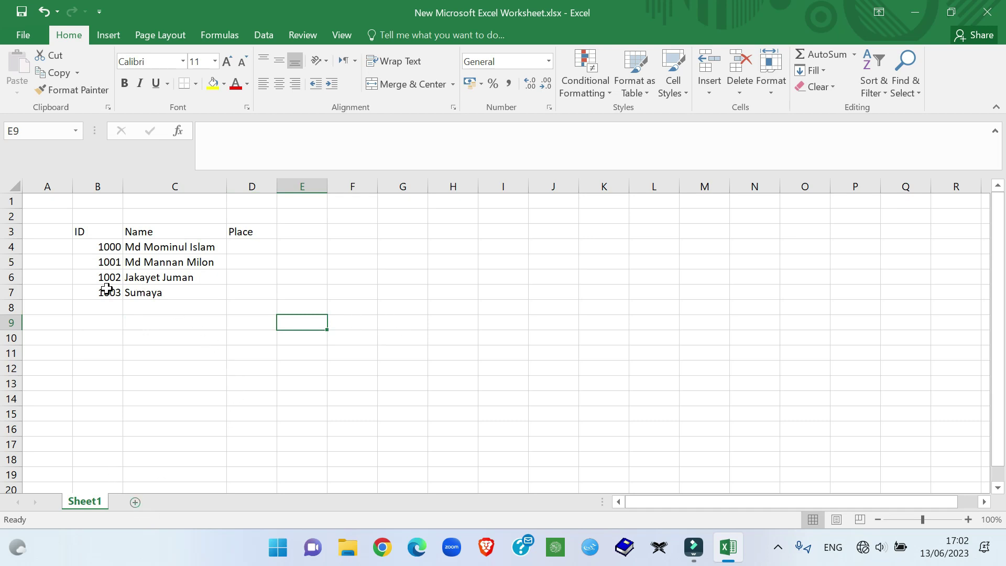
Step: Type a second ID header into E3 and select E4 below it
{"action": "left_click", "coordinate": [296, 231]}
{"action": "type", "text": "ID"}
{"action": "mouse_move", "coordinate": [300, 246]}
{"action": "left_mouse_down"}
{"action": "mouse_move", "coordinate": [298, 305]}
{"action": "mouse_move", "coordinate": [303, 261]}
{"action": "left_mouse_up"}
{"action": "left_click", "coordinate": [422, 259]}
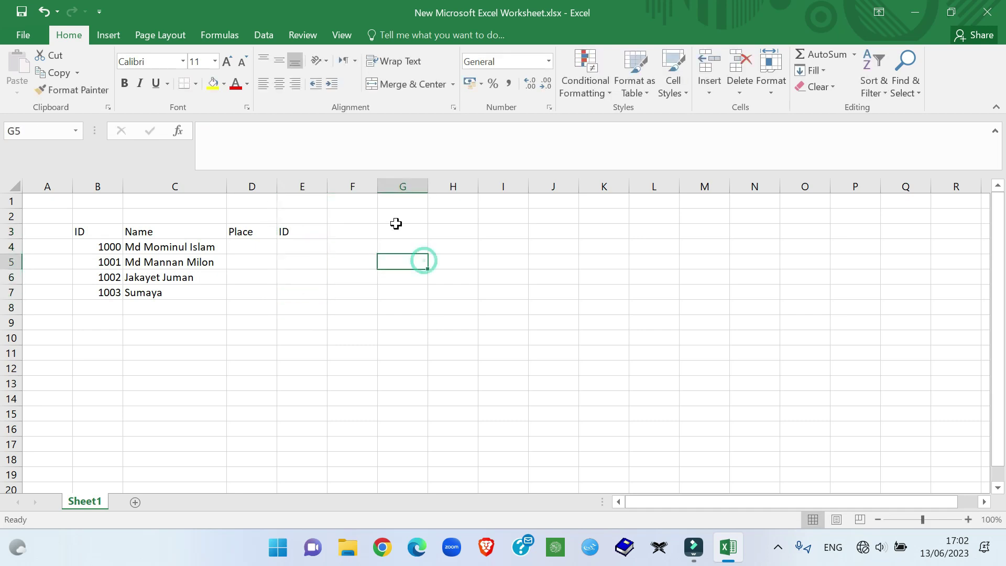
{"action": "left_click", "coordinate": [291, 250]}
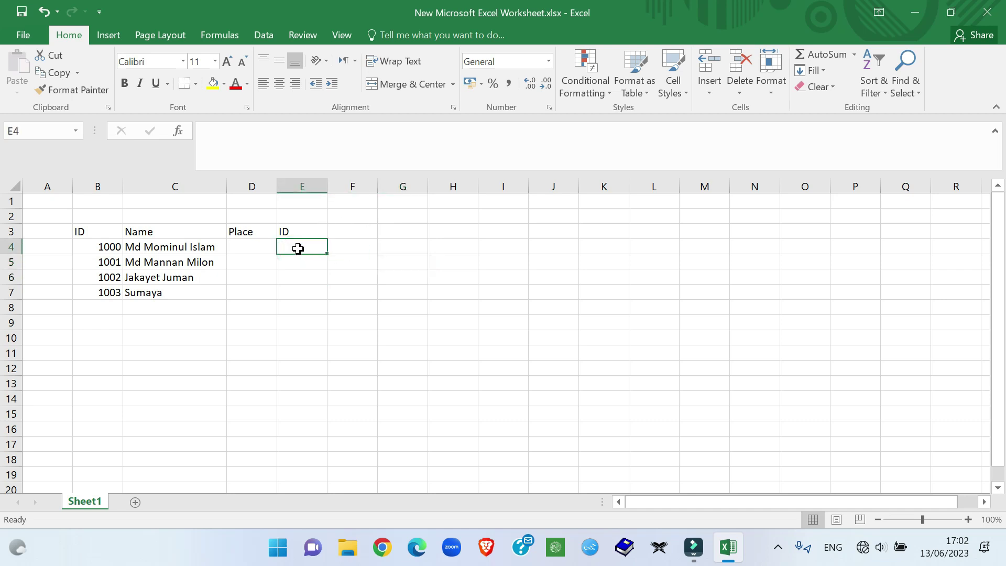
{"action": "left_click", "coordinate": [263, 34]}
Step: Give E4 a List data validation with source =$B$4:$B$7
{"action": "left_click", "coordinate": [650, 87]}
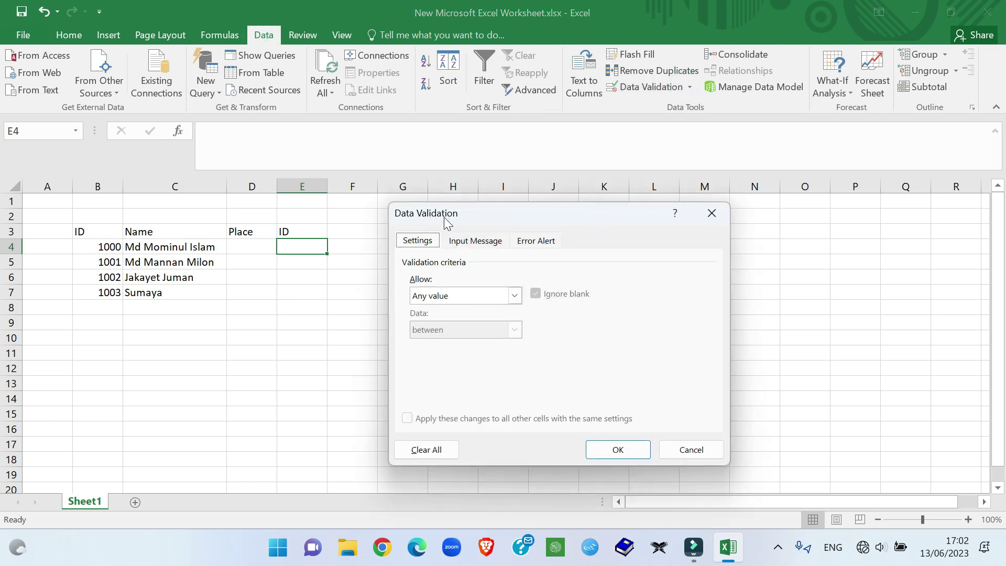
{"action": "left_click", "coordinate": [515, 297]}
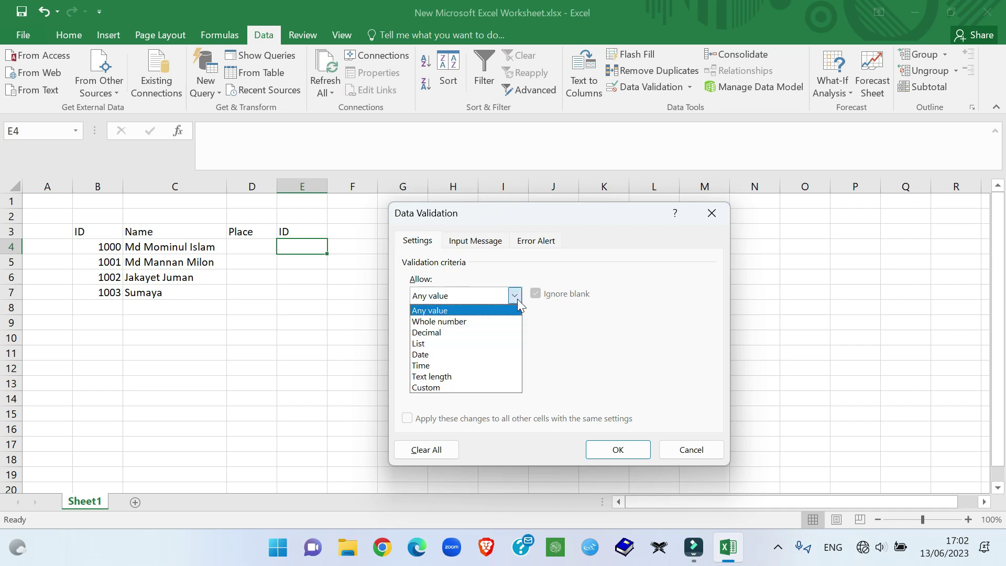
{"action": "left_click", "coordinate": [456, 341]}
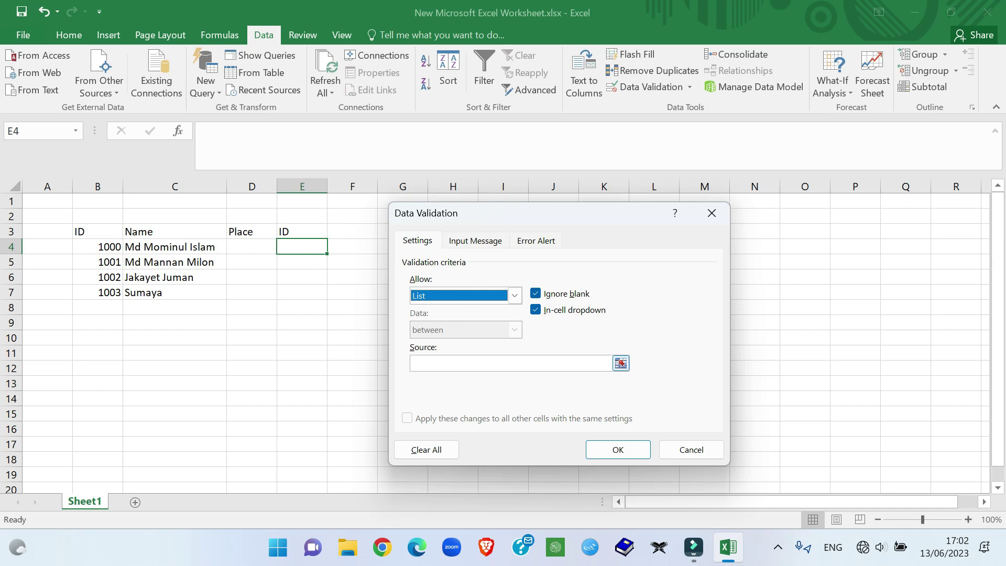
{"action": "left_click", "coordinate": [620, 363]}
{"action": "left_click", "coordinate": [104, 245]}
{"action": "left_click_drag", "start_coordinate": [104, 245], "coordinate": [112, 293]}
{"action": "key", "text": "Return"}
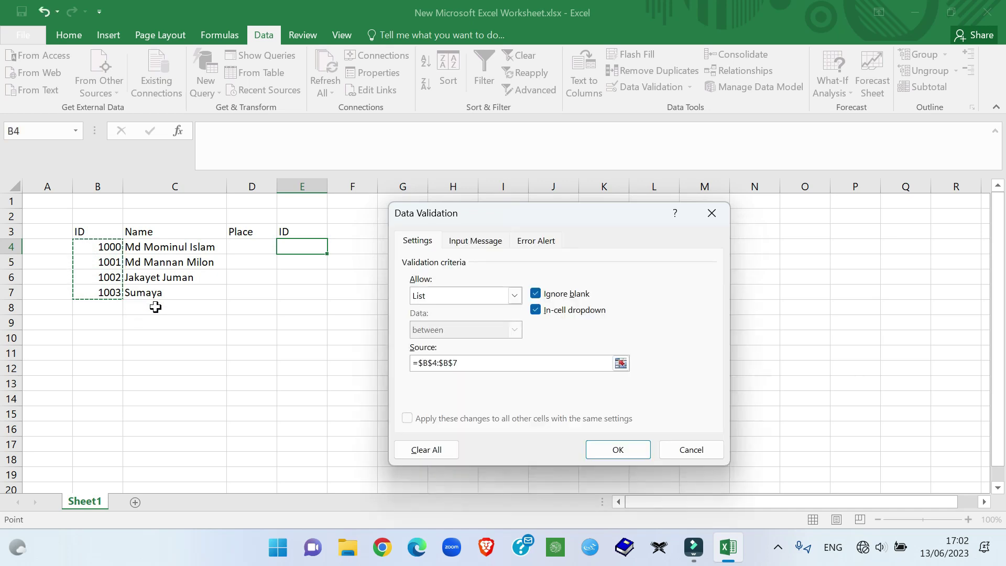
{"action": "left_click", "coordinate": [614, 450]}
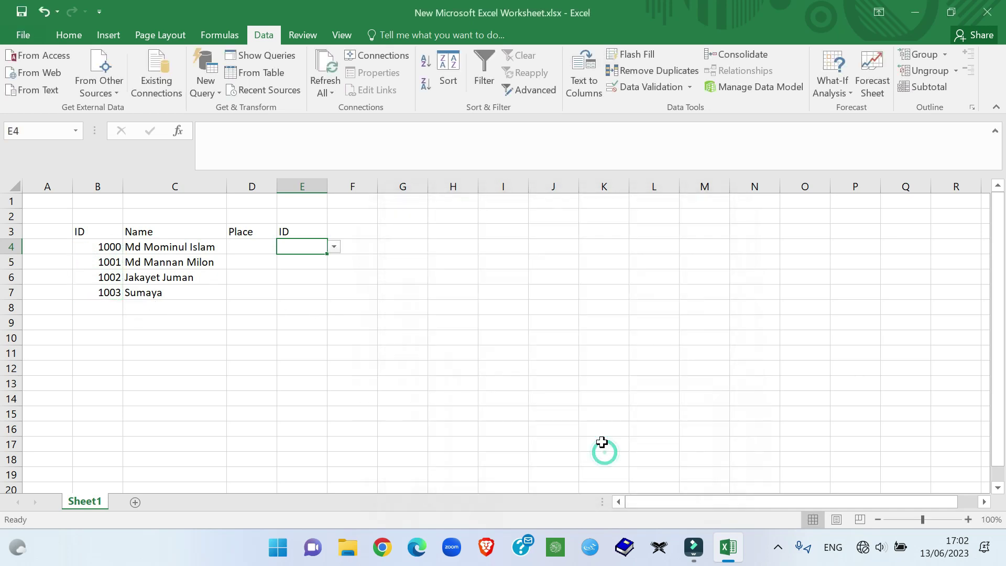
Step: Pick 1003, then 1000, from E4's dropdown, leaving the cell at 1000
{"action": "left_click", "coordinate": [460, 321]}
{"action": "left_click", "coordinate": [288, 246]}
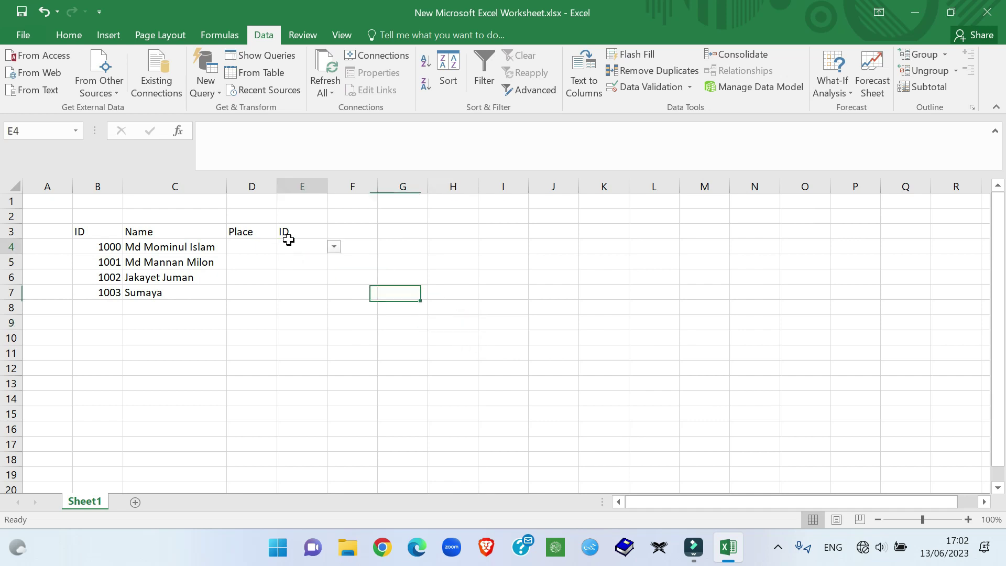
{"action": "left_click", "coordinate": [334, 247]}
{"action": "left_click", "coordinate": [289, 292]}
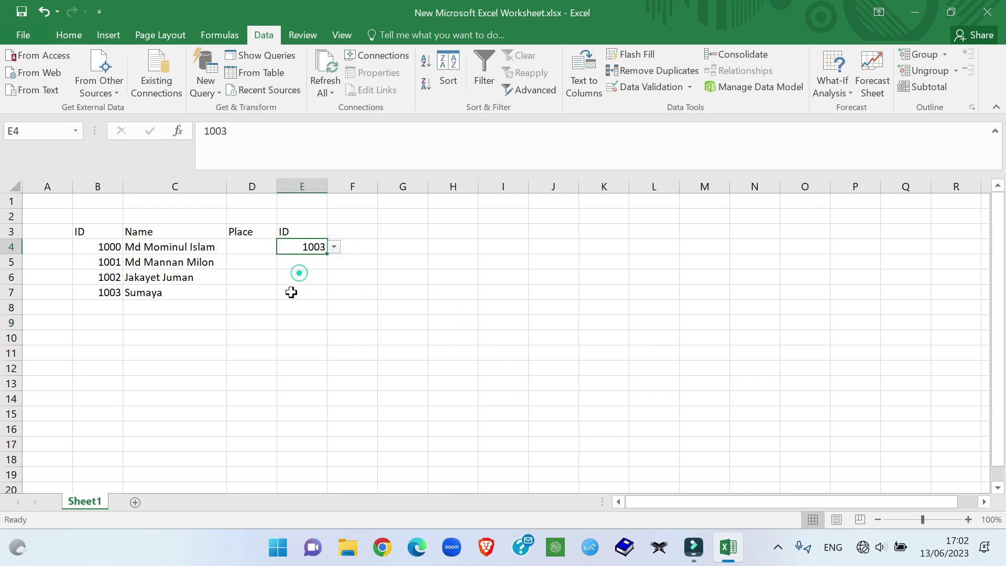
{"action": "left_click", "coordinate": [414, 259]}
{"action": "left_click", "coordinate": [320, 247]}
{"action": "left_click", "coordinate": [335, 247]}
{"action": "left_click", "coordinate": [309, 260]}
{"action": "left_click", "coordinate": [386, 260]}
Step: Rename the D3 header from Place to Division
{"action": "left_click", "coordinate": [316, 249]}
{"action": "left_click", "coordinate": [251, 232]}
{"action": "left_click", "coordinate": [250, 243]}
{"action": "left_click", "coordinate": [260, 231]}
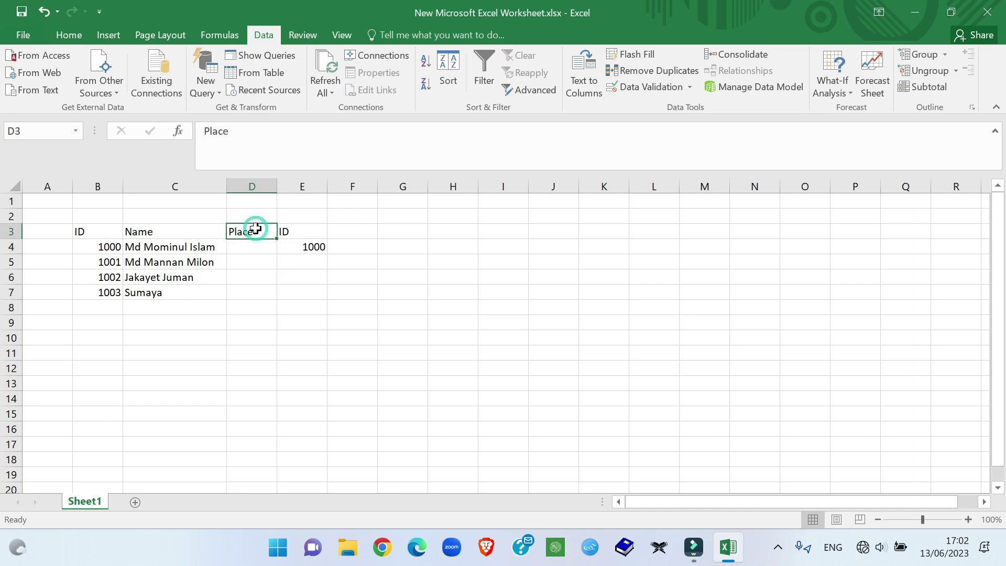
{"action": "type", "text": "Division"}
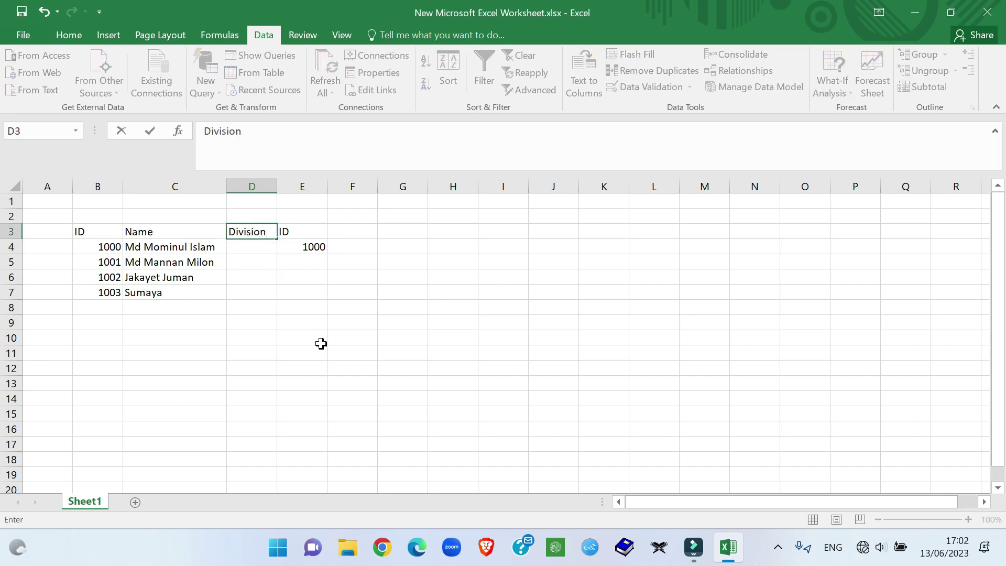
{"action": "left_click", "coordinate": [321, 343]}
{"action": "left_click", "coordinate": [262, 249]}
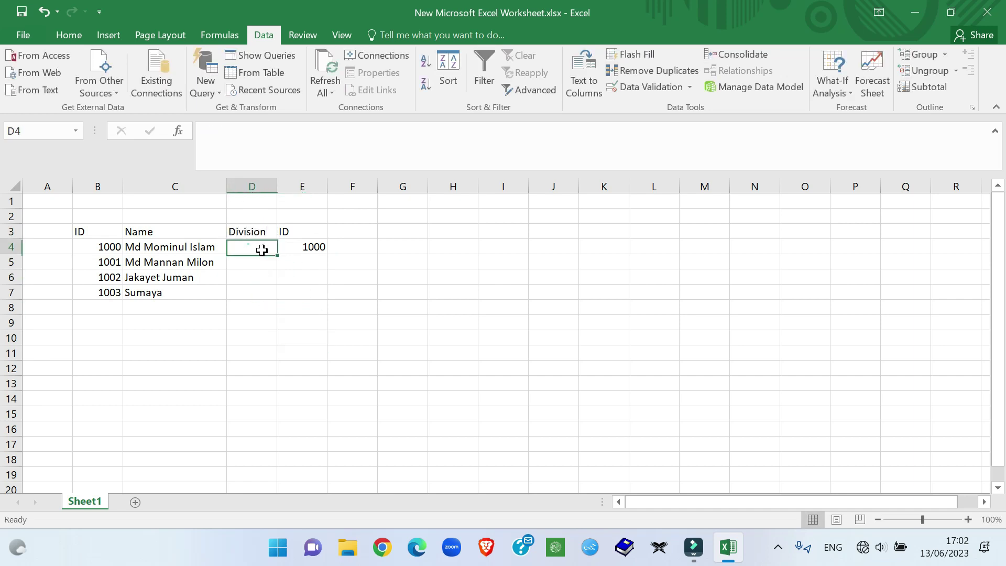
Step: List Science, ICT and CSC down cells I4:I6
{"action": "left_click", "coordinate": [500, 247]}
{"action": "left_click", "coordinate": [501, 248]}
{"action": "type", "text": "Science"}
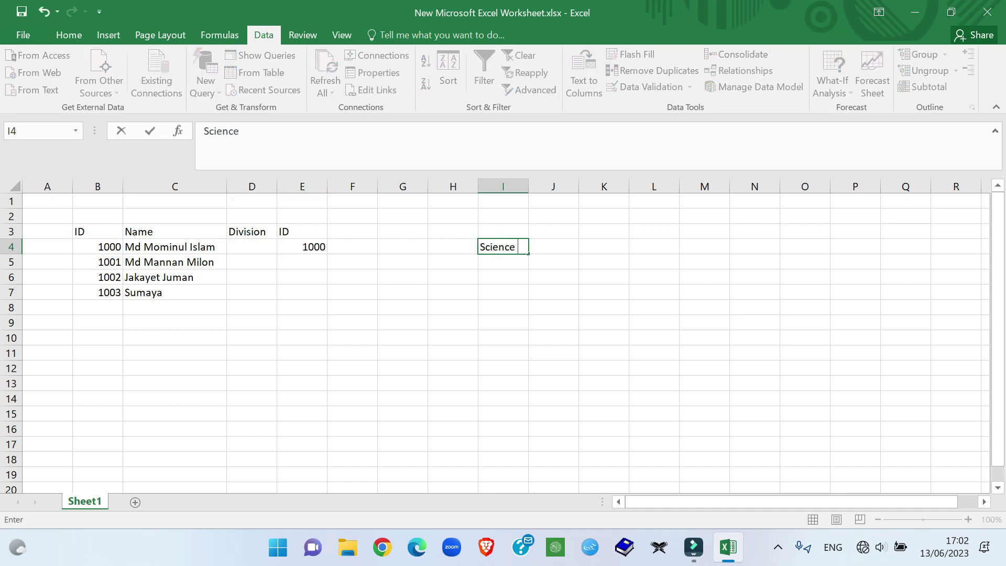
{"action": "key", "text": "Return"}
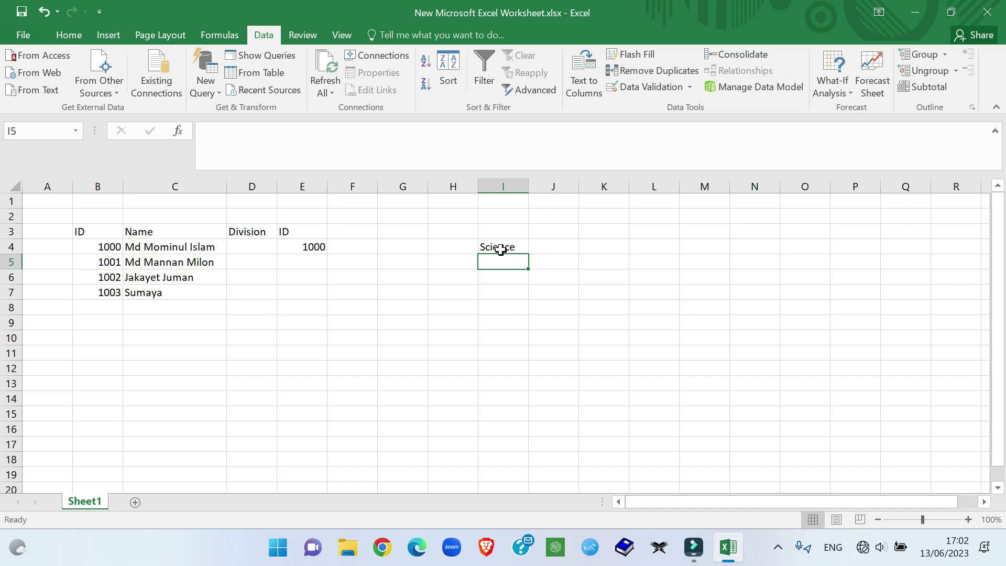
{"action": "type", "text": "IC"}
{"action": "key", "text": "Return"}
{"action": "type", "text": "SC"}
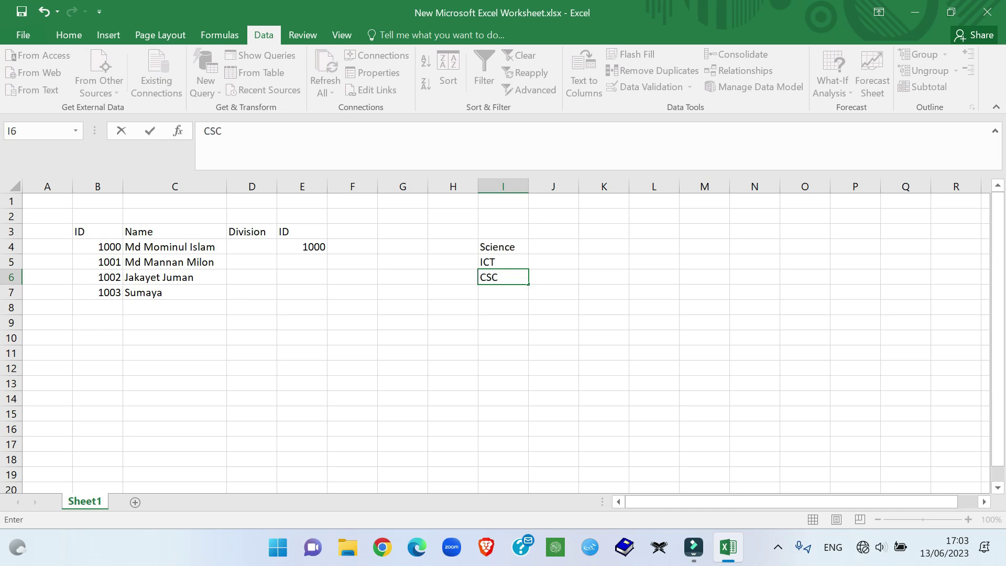
{"action": "type", "text": "SC"}
{"action": "left_click", "coordinate": [555, 350]}
{"action": "left_click", "coordinate": [489, 247]}
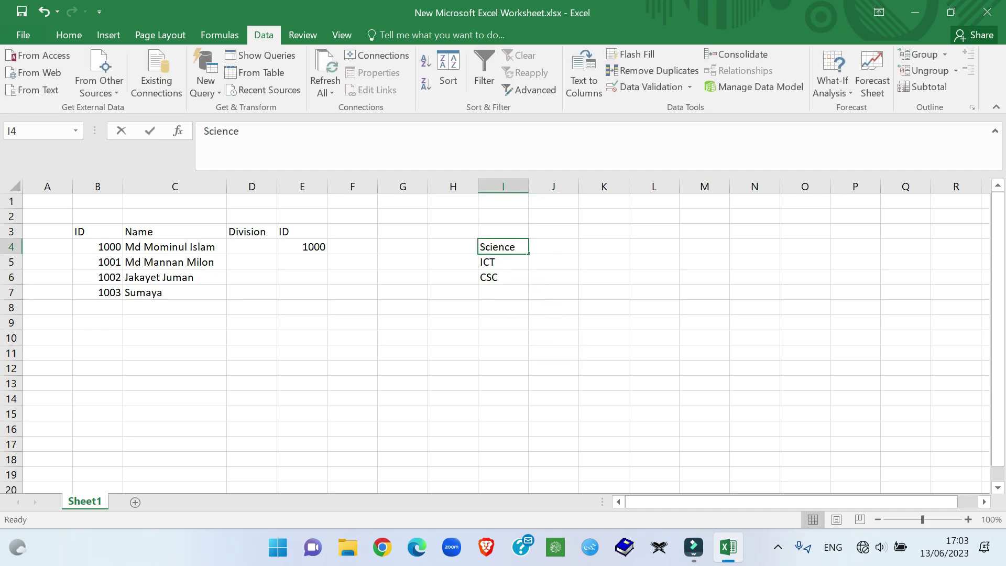
{"action": "left_click", "coordinate": [489, 305]}
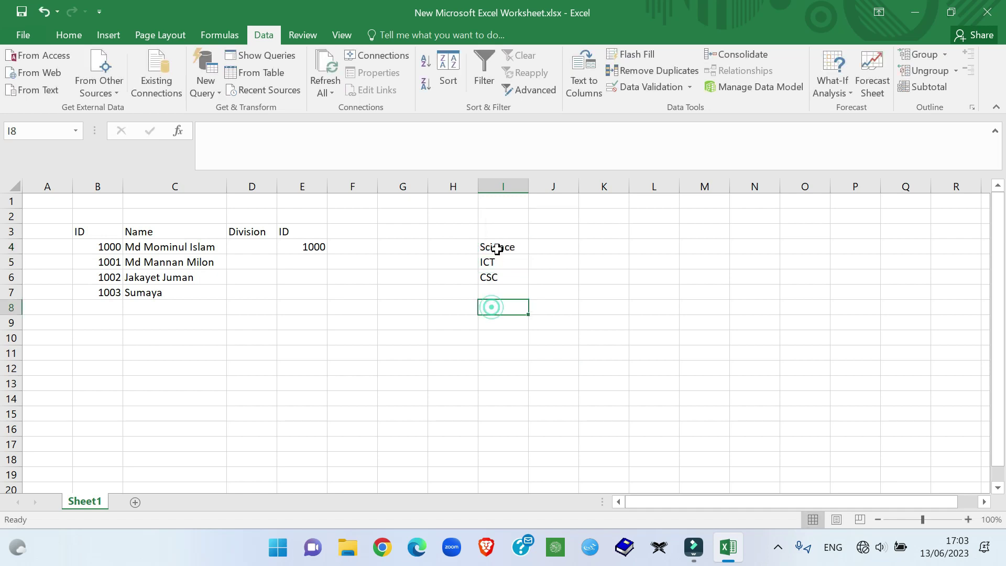
Step: Give D4 a List data validation with source =$I$4:$I$6 (Science, ICT, CSC)
{"action": "left_click", "coordinate": [247, 244]}
{"action": "left_click", "coordinate": [690, 87]}
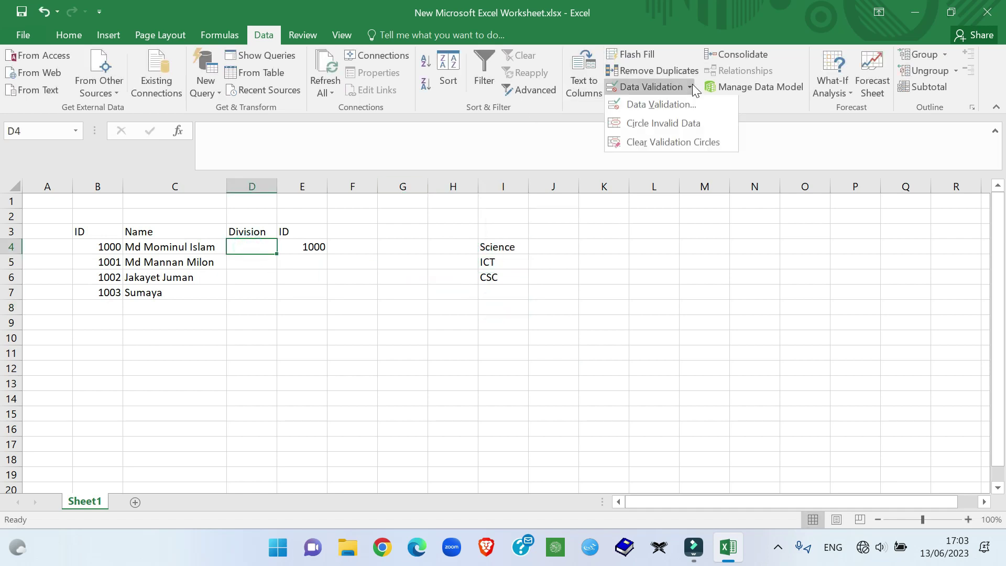
{"action": "left_click", "coordinate": [669, 104]}
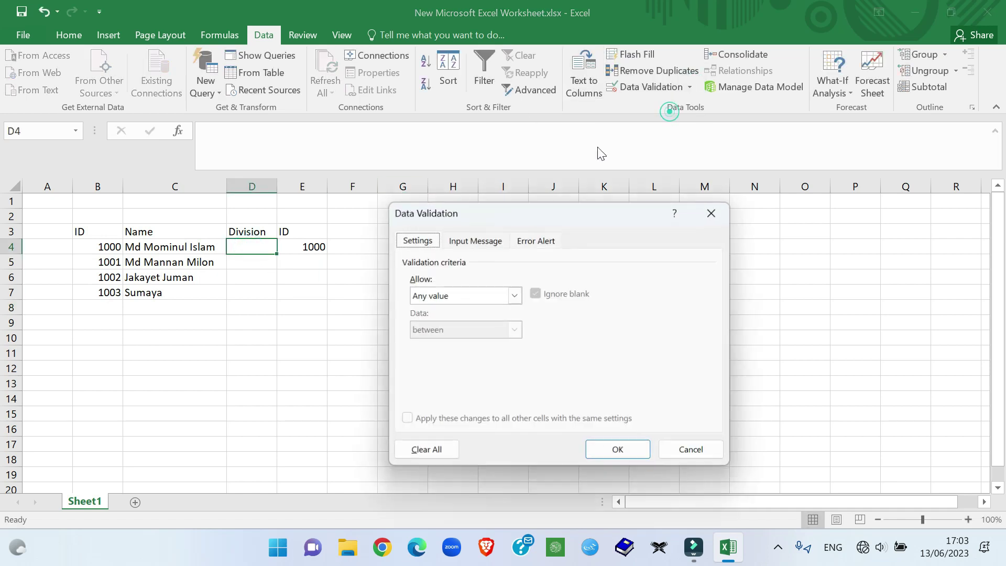
{"action": "left_click", "coordinate": [514, 296]}
{"action": "left_click", "coordinate": [415, 341]}
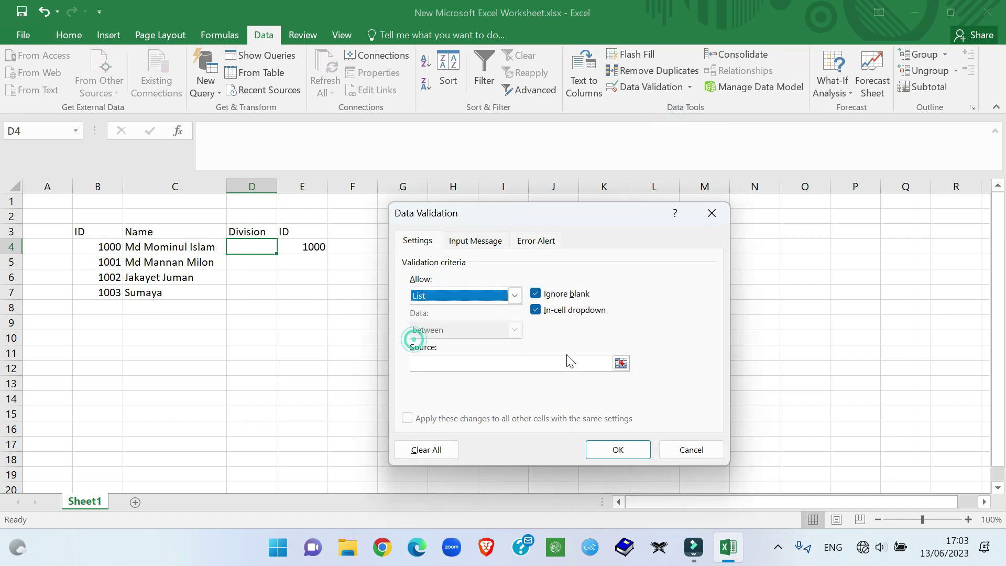
{"action": "left_click", "coordinate": [619, 363]}
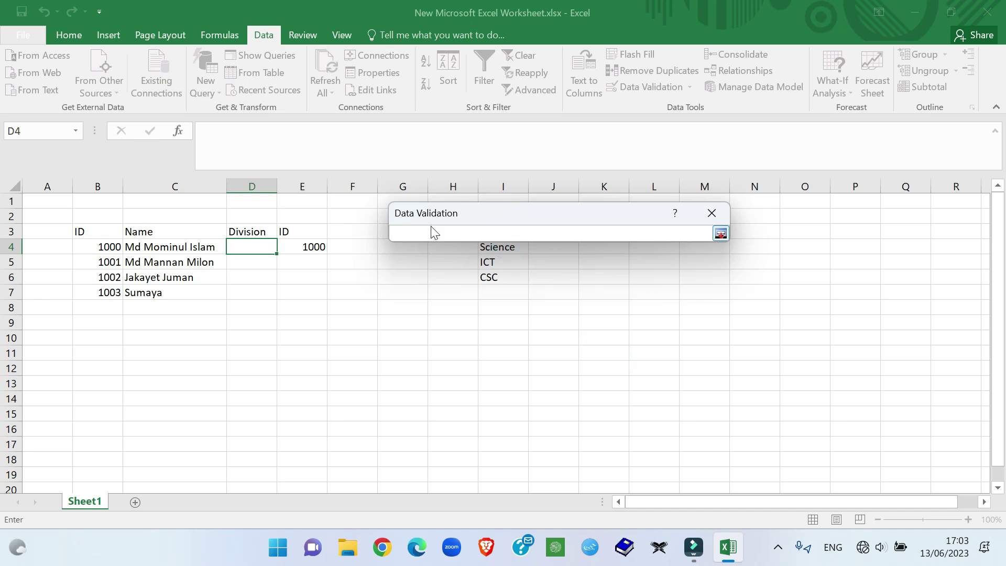
{"action": "left_click_drag", "start_coordinate": [580, 213], "coordinate": [627, 123]}
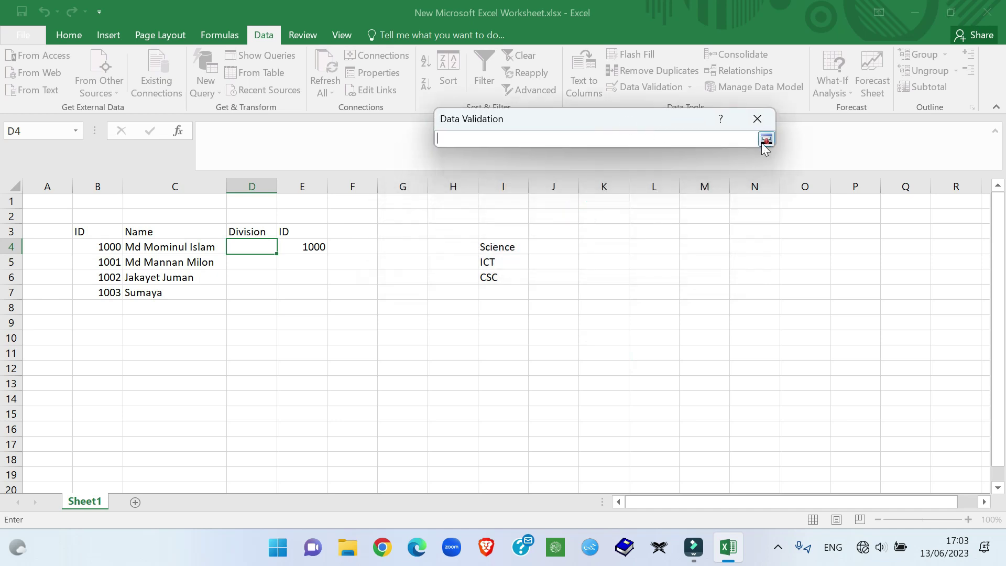
{"action": "left_click", "coordinate": [766, 139]}
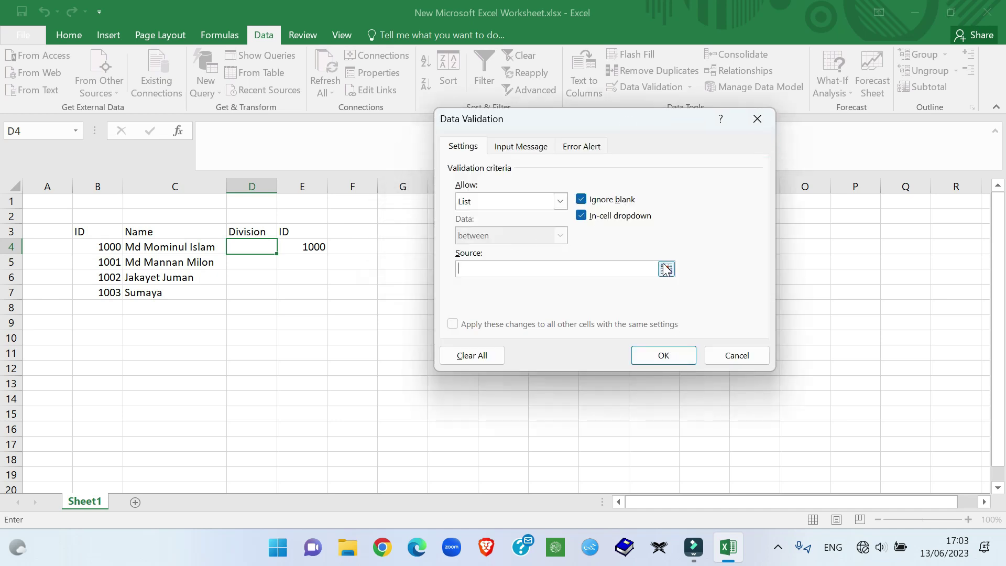
{"action": "left_click", "coordinate": [666, 268]}
{"action": "left_click_drag", "start_coordinate": [495, 241], "coordinate": [494, 271]}
{"action": "key", "text": "Return"}
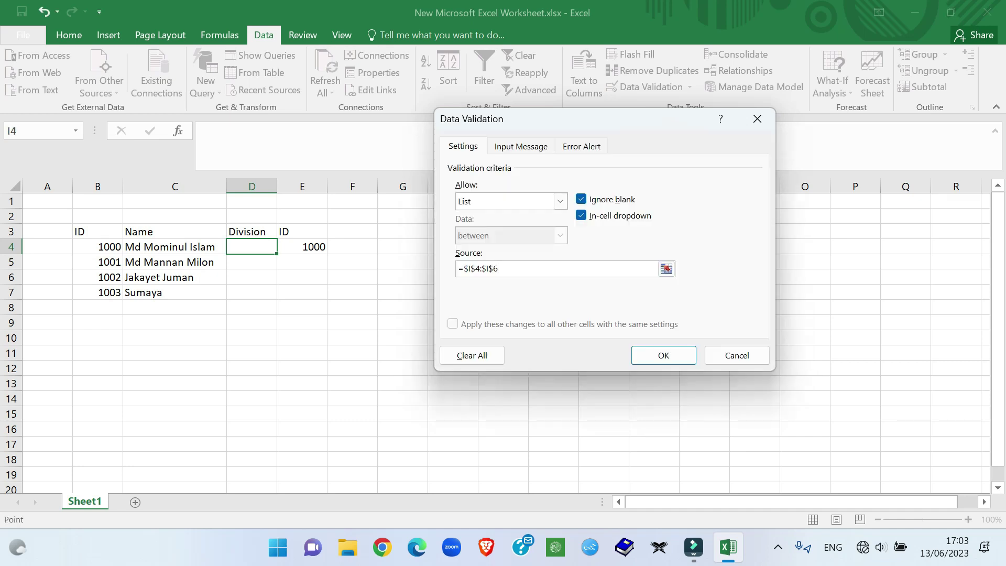
{"action": "left_click", "coordinate": [662, 355]}
{"action": "left_click", "coordinate": [332, 306]}
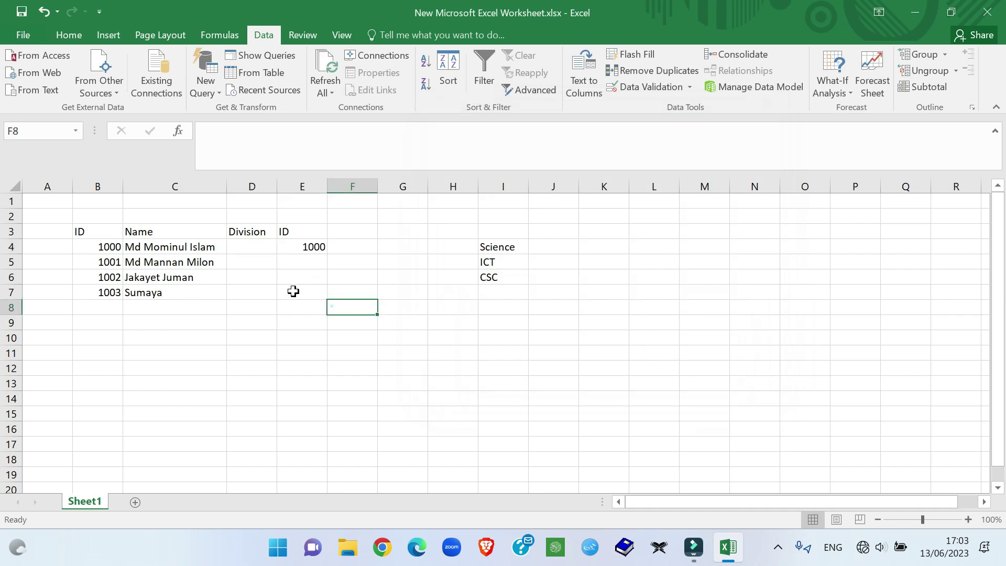
Step: Choose Science from D4's division dropdown, then select cell D5
{"action": "left_click", "coordinate": [165, 246]}
{"action": "left_click", "coordinate": [265, 246]}
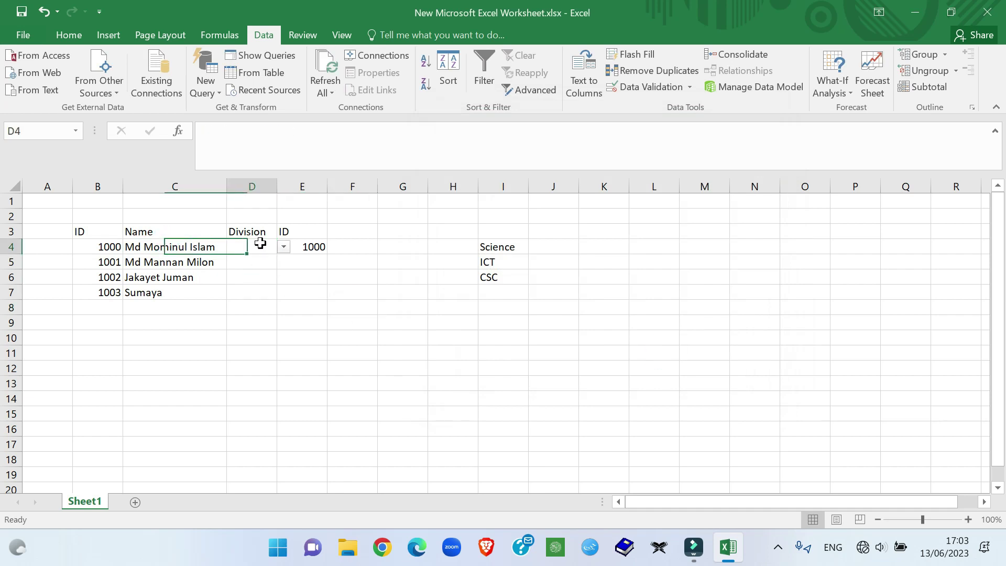
{"action": "left_click", "coordinate": [285, 247]}
{"action": "left_click", "coordinate": [257, 259]}
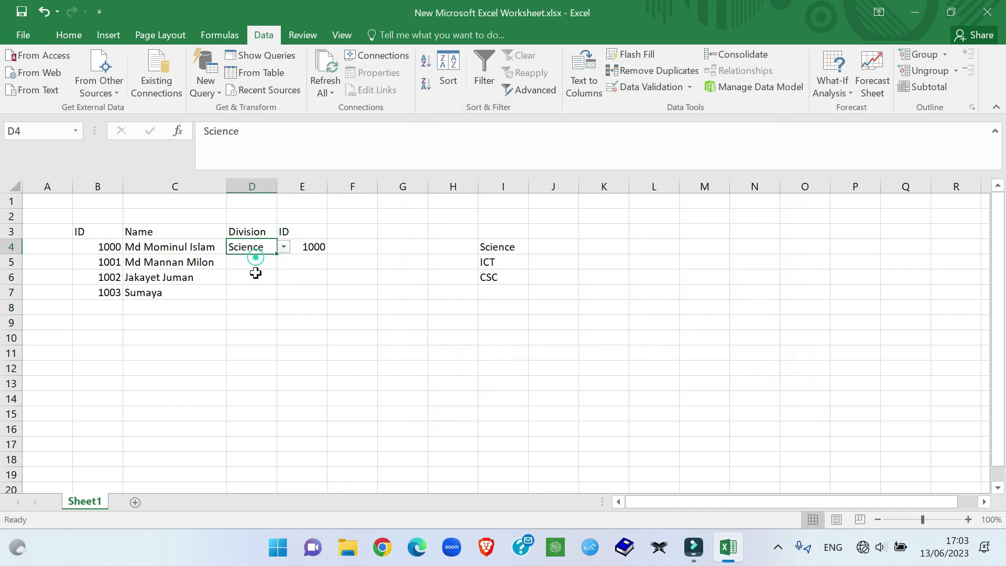
{"action": "left_click", "coordinate": [256, 274]}
{"action": "left_click", "coordinate": [254, 253]}
{"action": "left_click", "coordinate": [283, 247]}
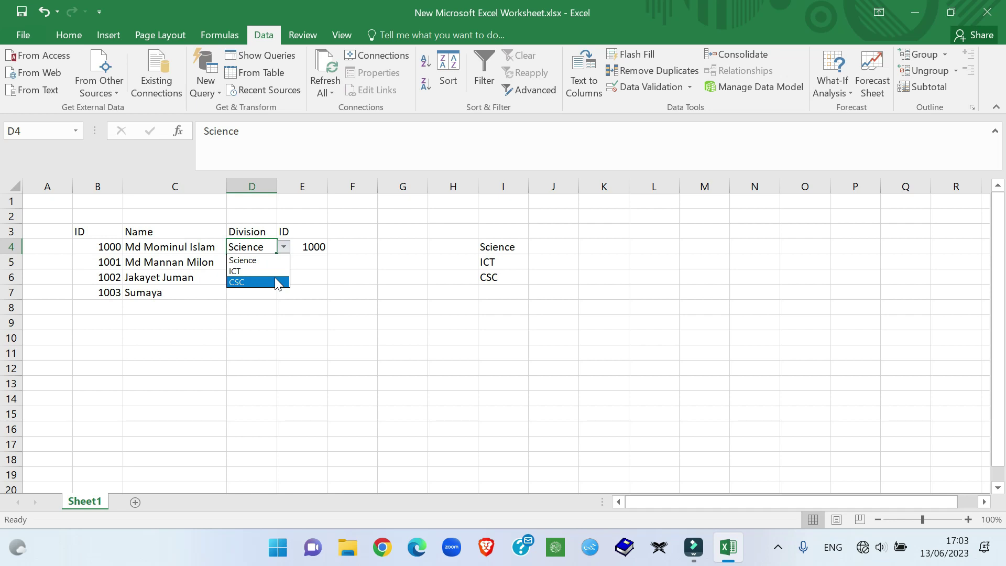
{"action": "left_click", "coordinate": [378, 341]}
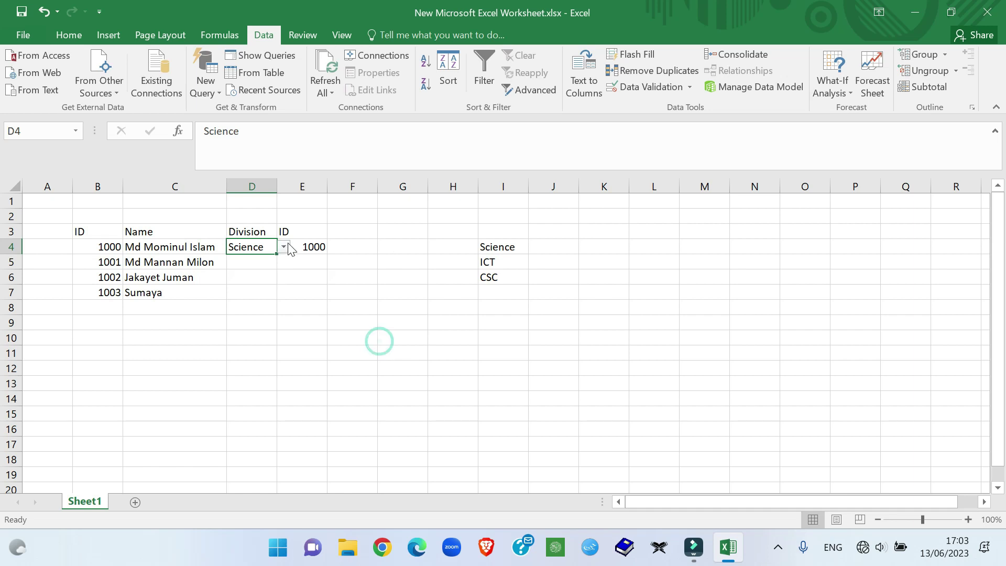
{"action": "left_click", "coordinate": [297, 335]}
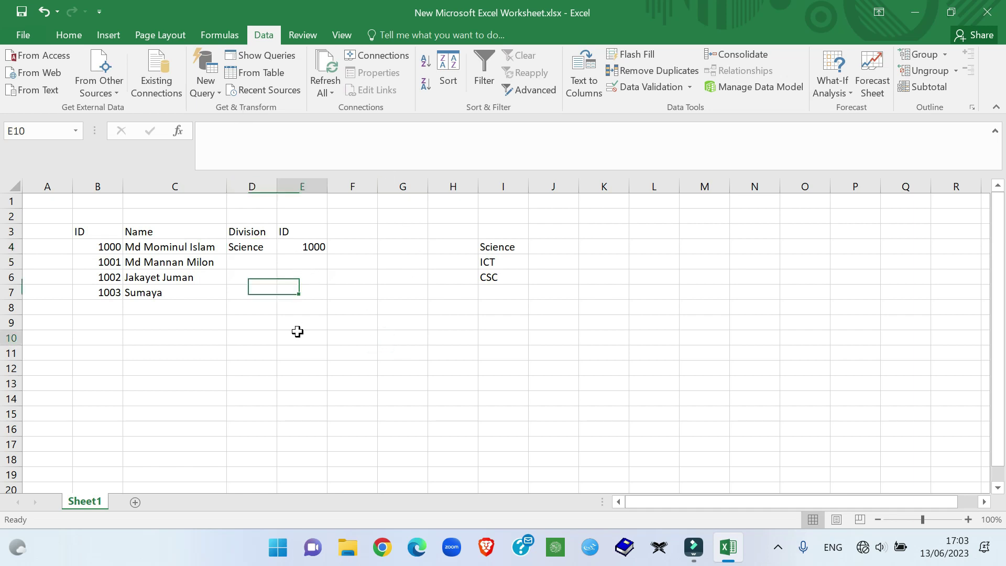
{"action": "left_click_drag", "start_coordinate": [506, 244], "coordinate": [491, 295]}
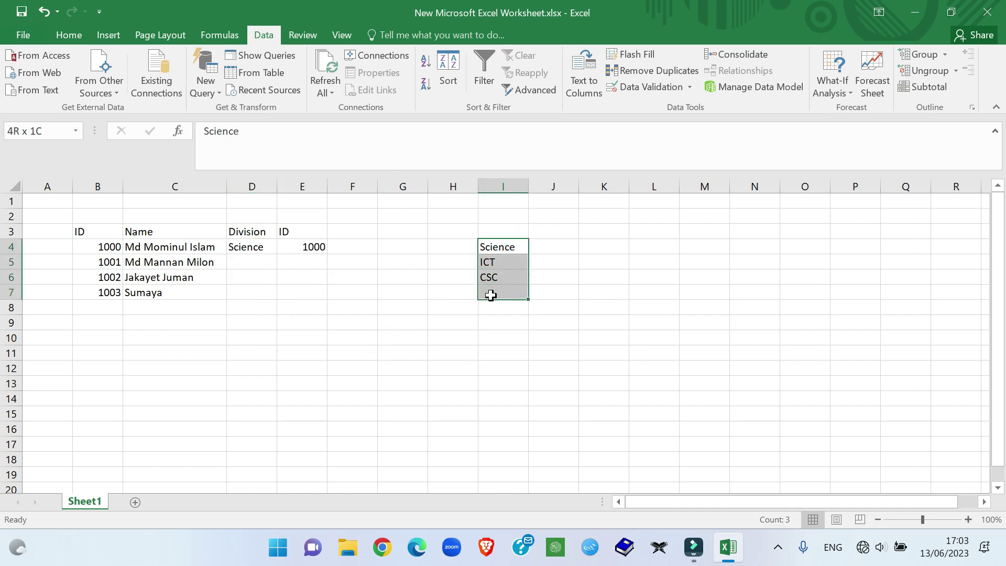
{"action": "left_click", "coordinate": [203, 307]}
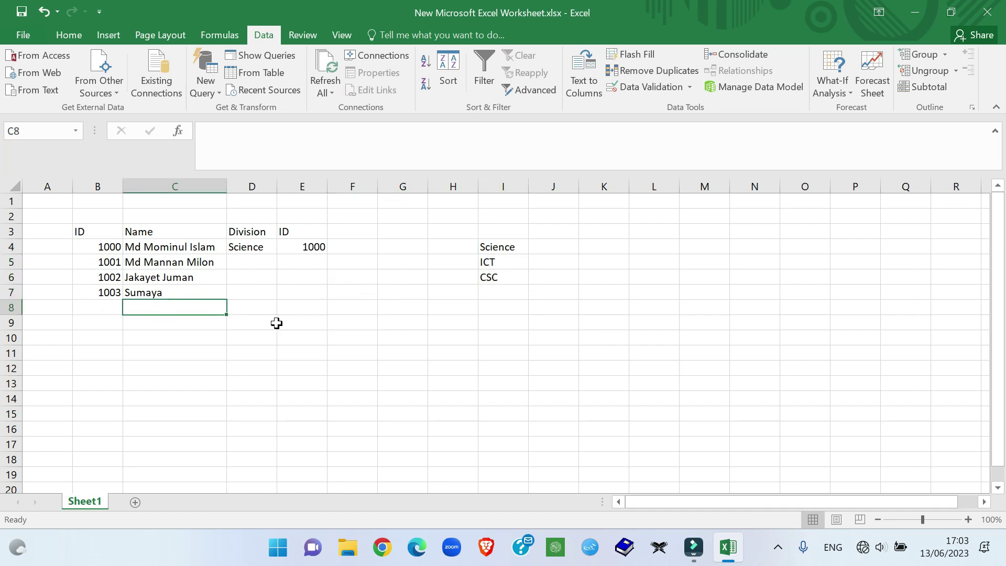
{"action": "left_click", "coordinate": [252, 262]}
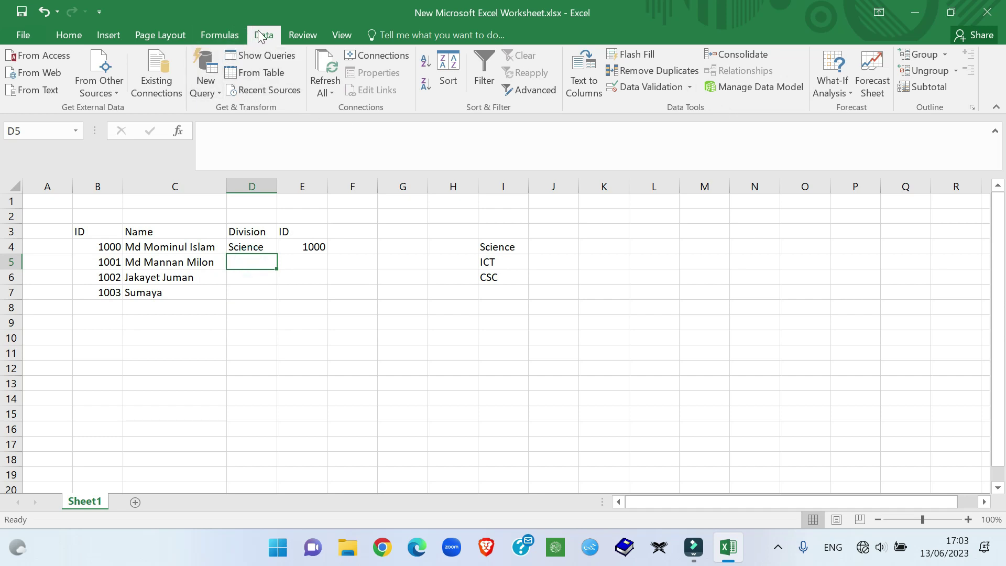
Step: Apply a List validation sourced from =$I$4:$I$6 to D5 and check its dropdown
{"action": "left_click", "coordinate": [71, 35]}
{"action": "left_click", "coordinate": [265, 35]}
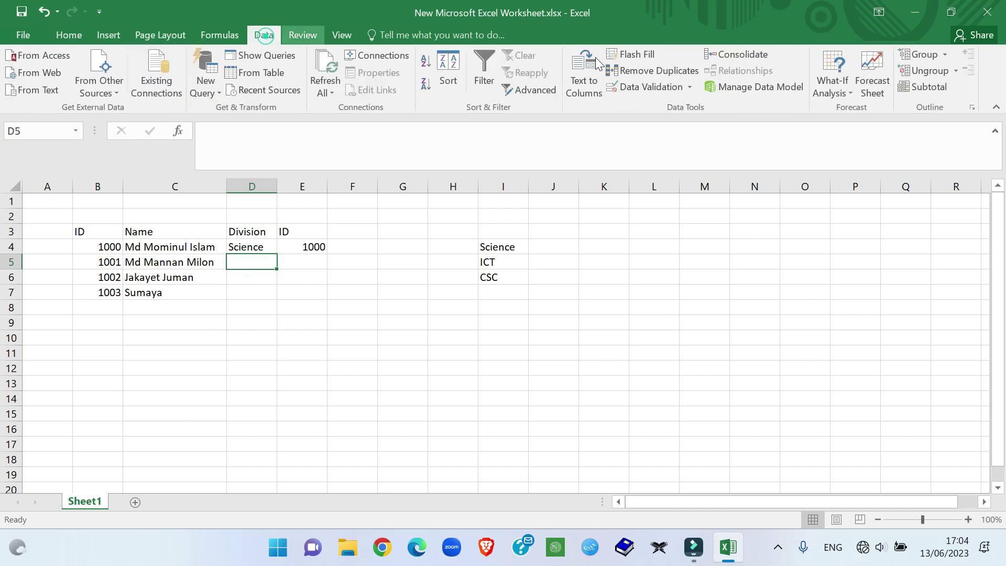
{"action": "left_click", "coordinate": [687, 85]}
{"action": "left_click", "coordinate": [676, 110]}
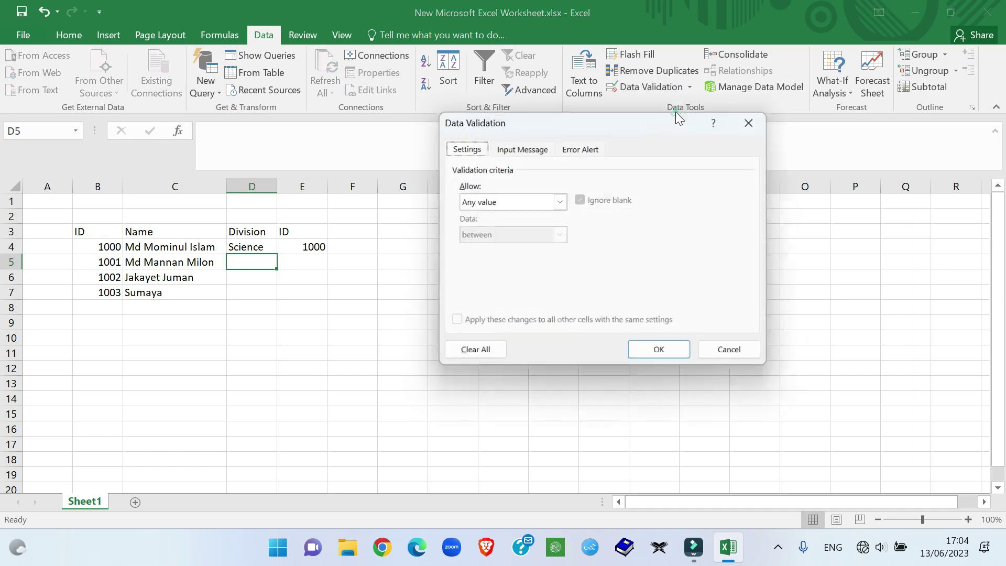
{"action": "left_click", "coordinate": [561, 200]}
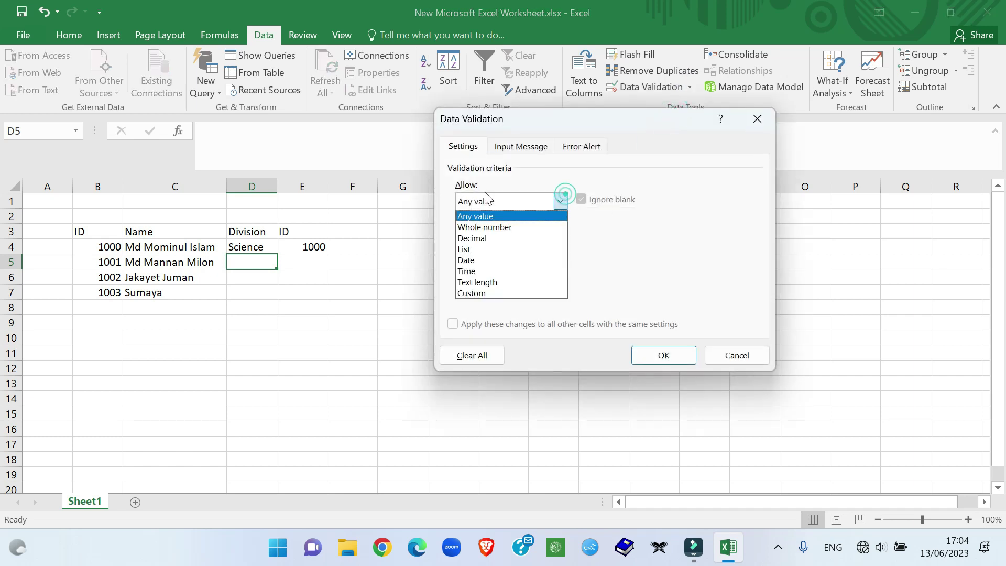
{"action": "left_click", "coordinate": [481, 248]}
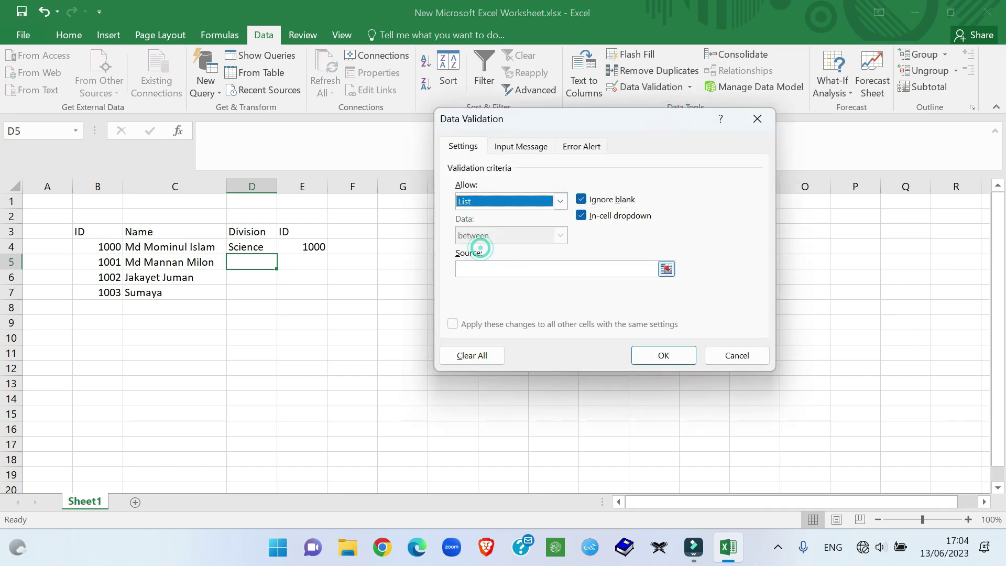
{"action": "left_click", "coordinate": [666, 269]}
{"action": "left_click", "coordinate": [494, 250]}
{"action": "left_click_drag", "start_coordinate": [494, 251], "coordinate": [508, 278]}
{"action": "left_click", "coordinate": [663, 355]}
{"action": "left_click", "coordinate": [310, 271]}
{"action": "left_click", "coordinate": [257, 262]}
{"action": "left_click", "coordinate": [283, 261]}
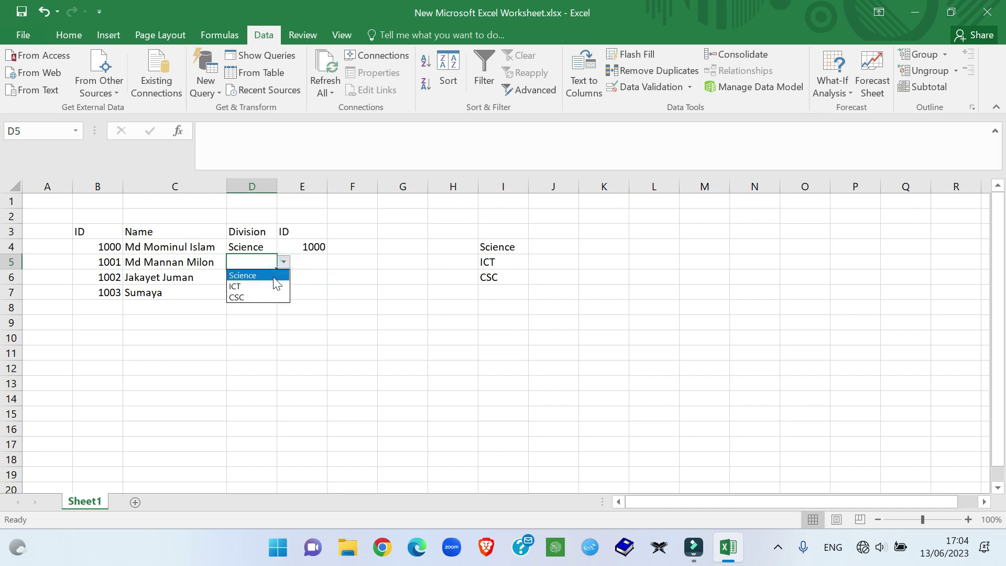